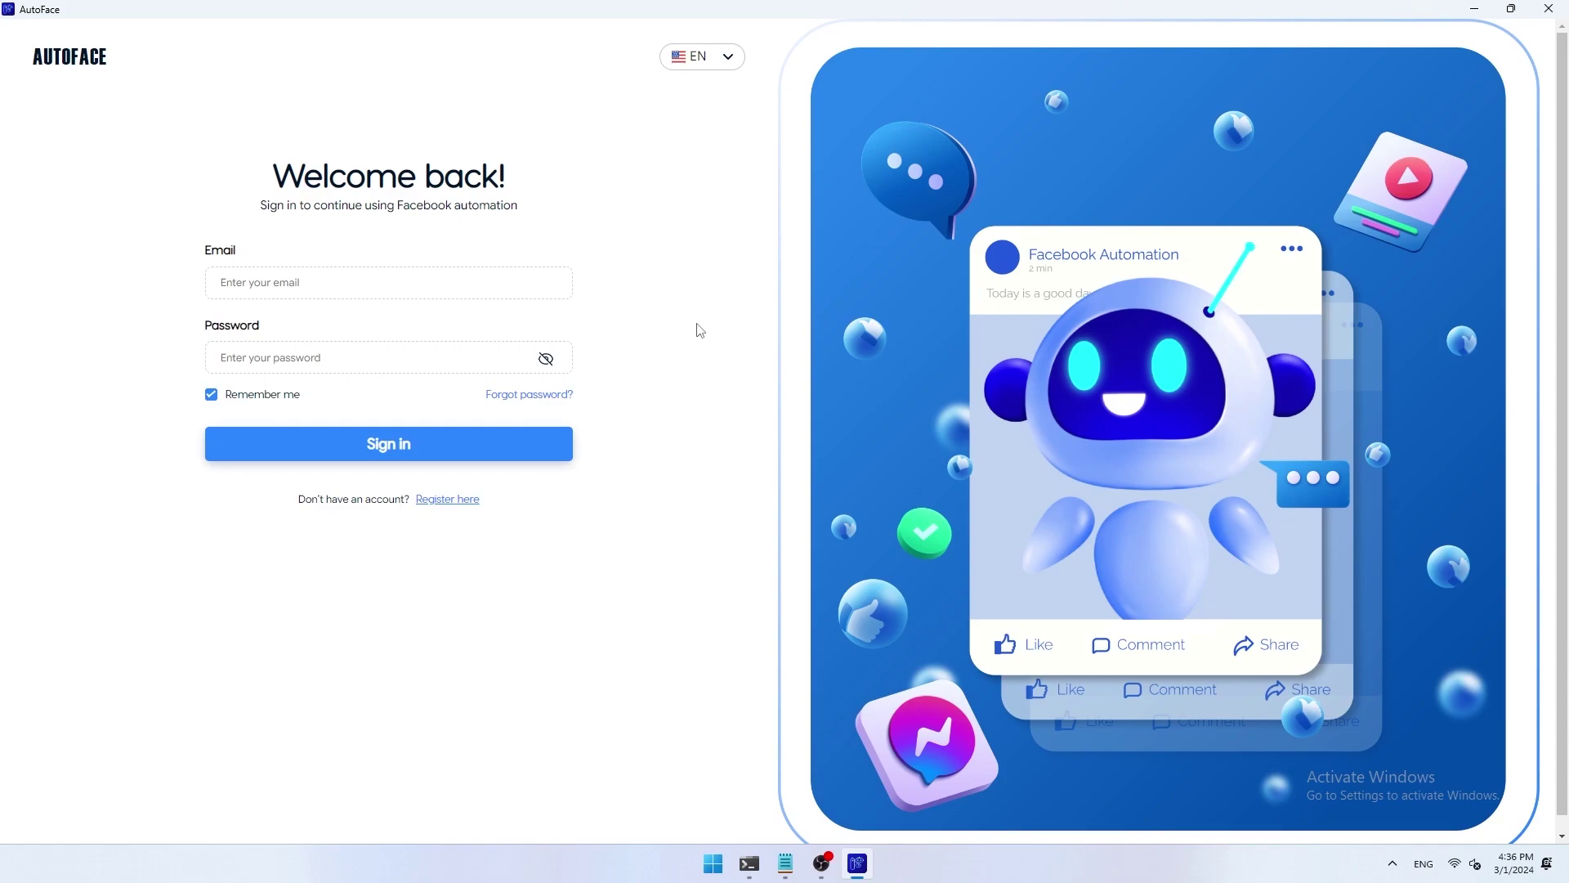
Switch to the registration form and enter the sign-up Gmail address.
left_click(454, 501)
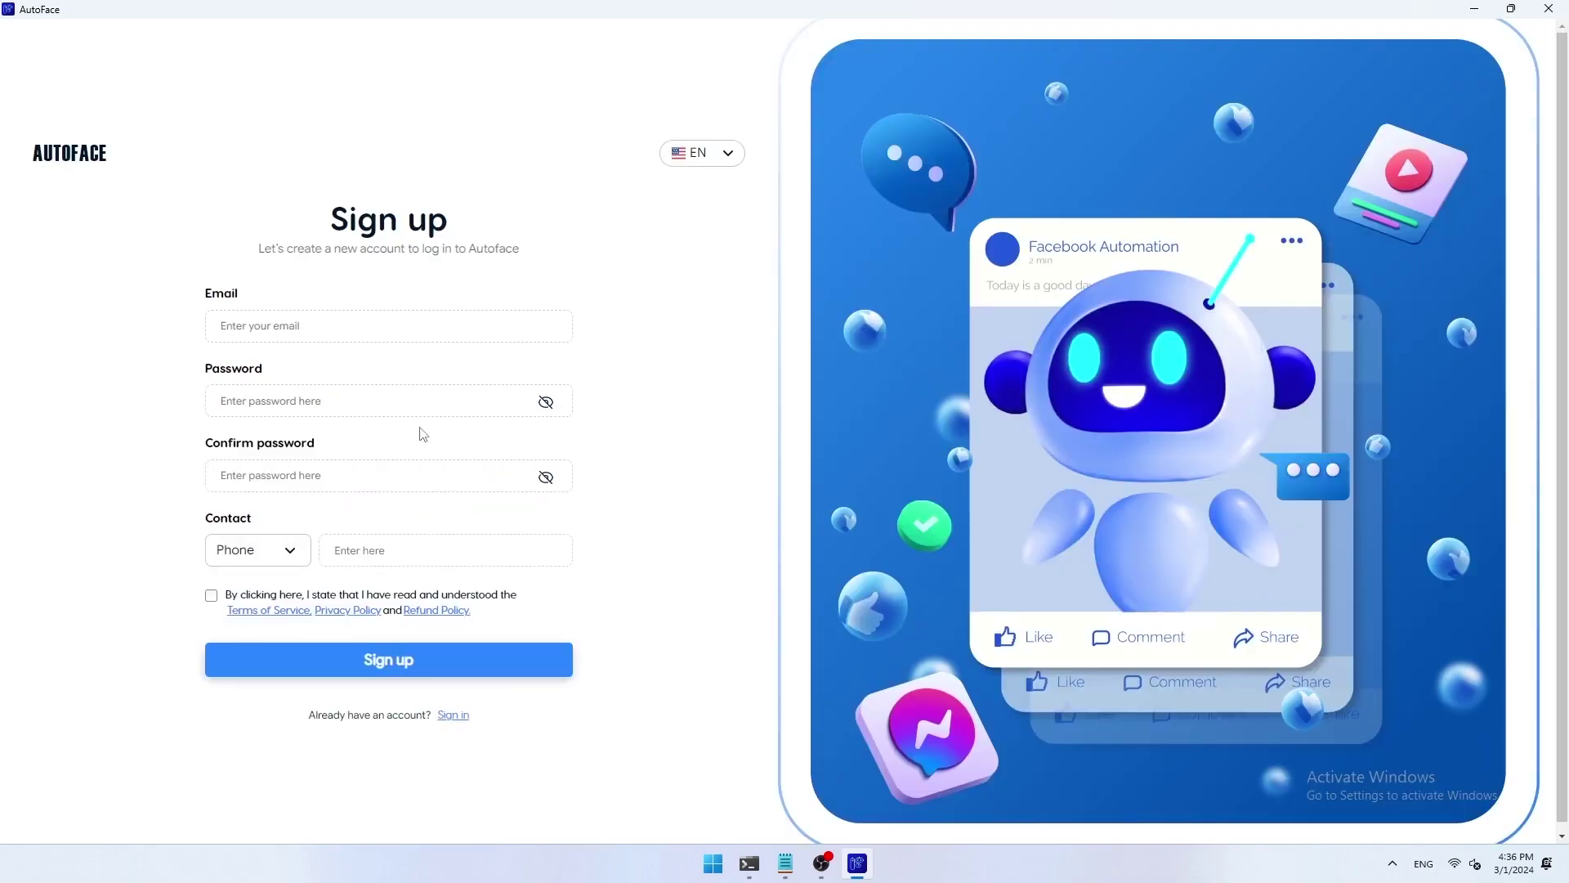
left_click(311, 324)
key("ctrl+v")
type("@gmail.com")
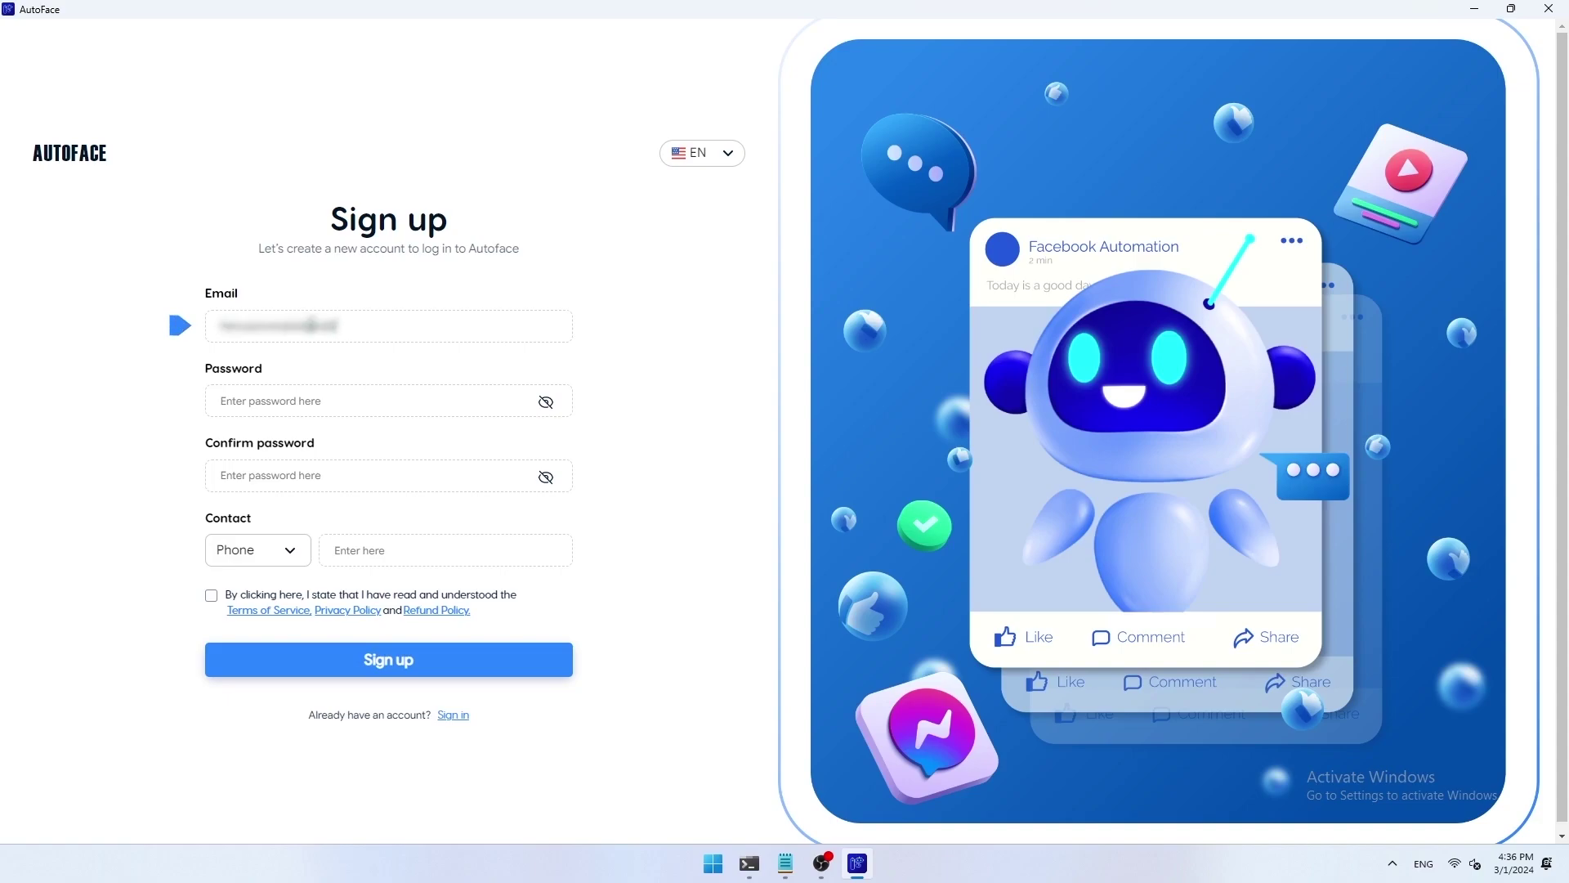
Fill in the account password and contact phone number, accept the terms, and sign up.
left_click(274, 398)
type("a•••••••••")
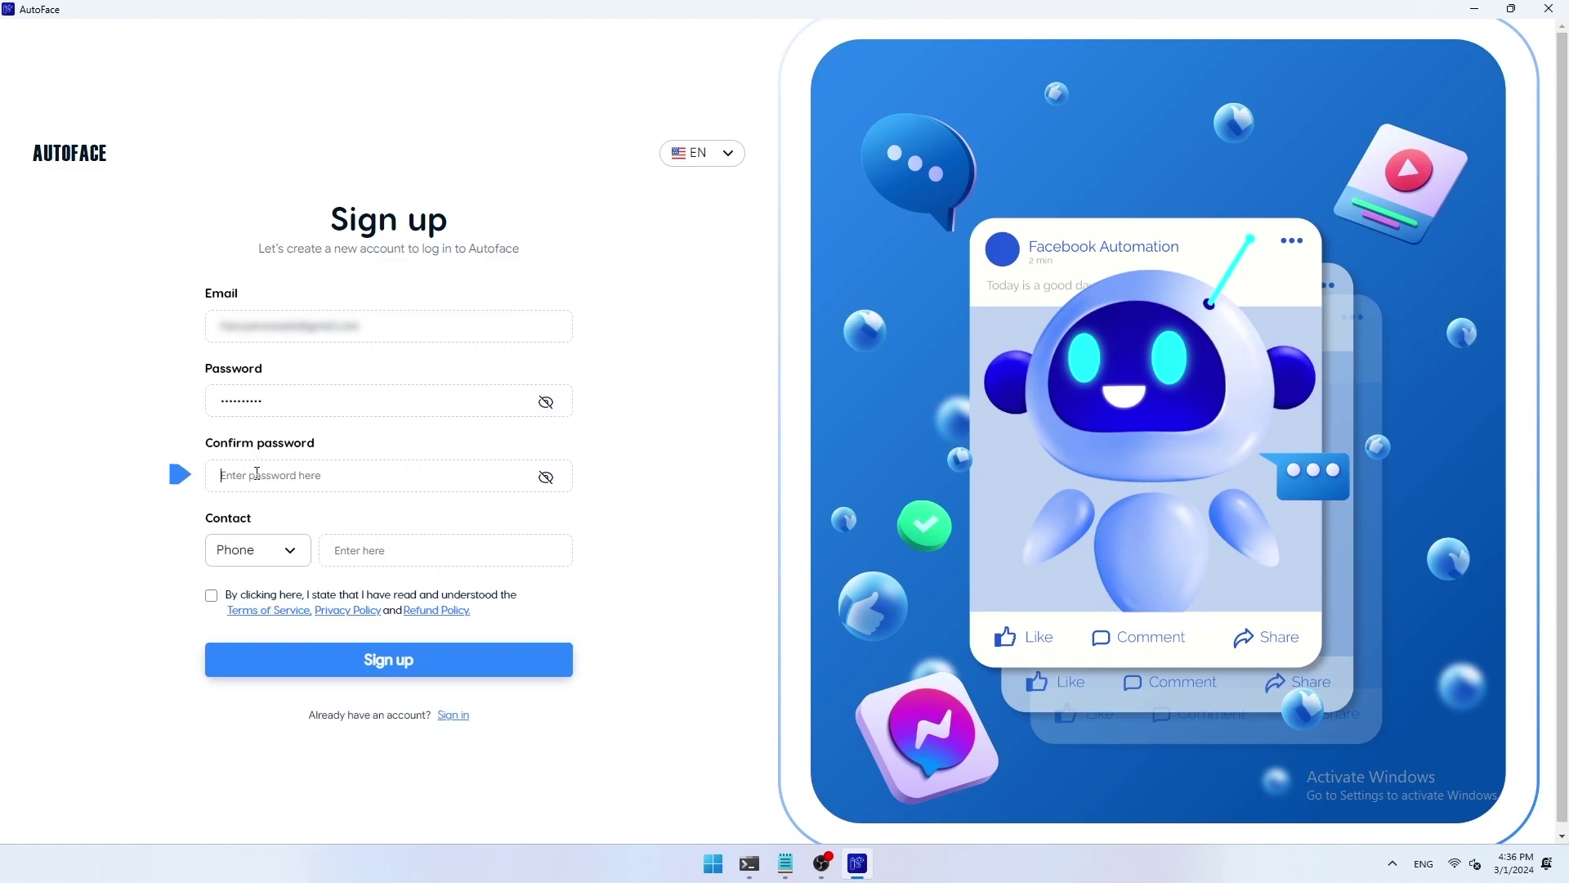
type("••••••••••")
left_click(385, 552)
type("12345678")
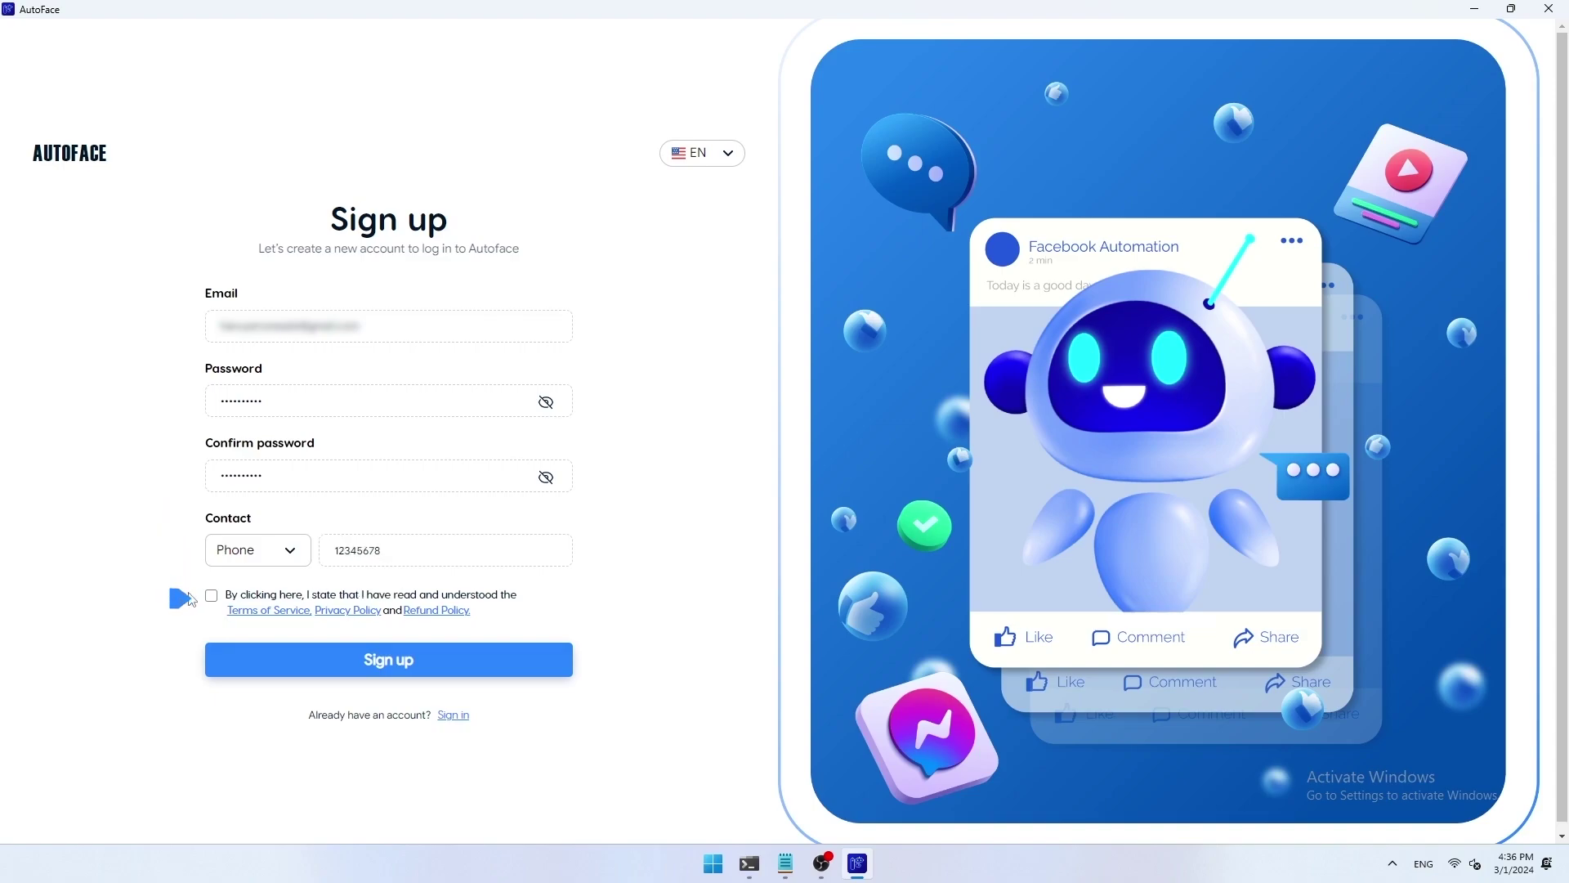
left_click(212, 600)
left_click(409, 661)
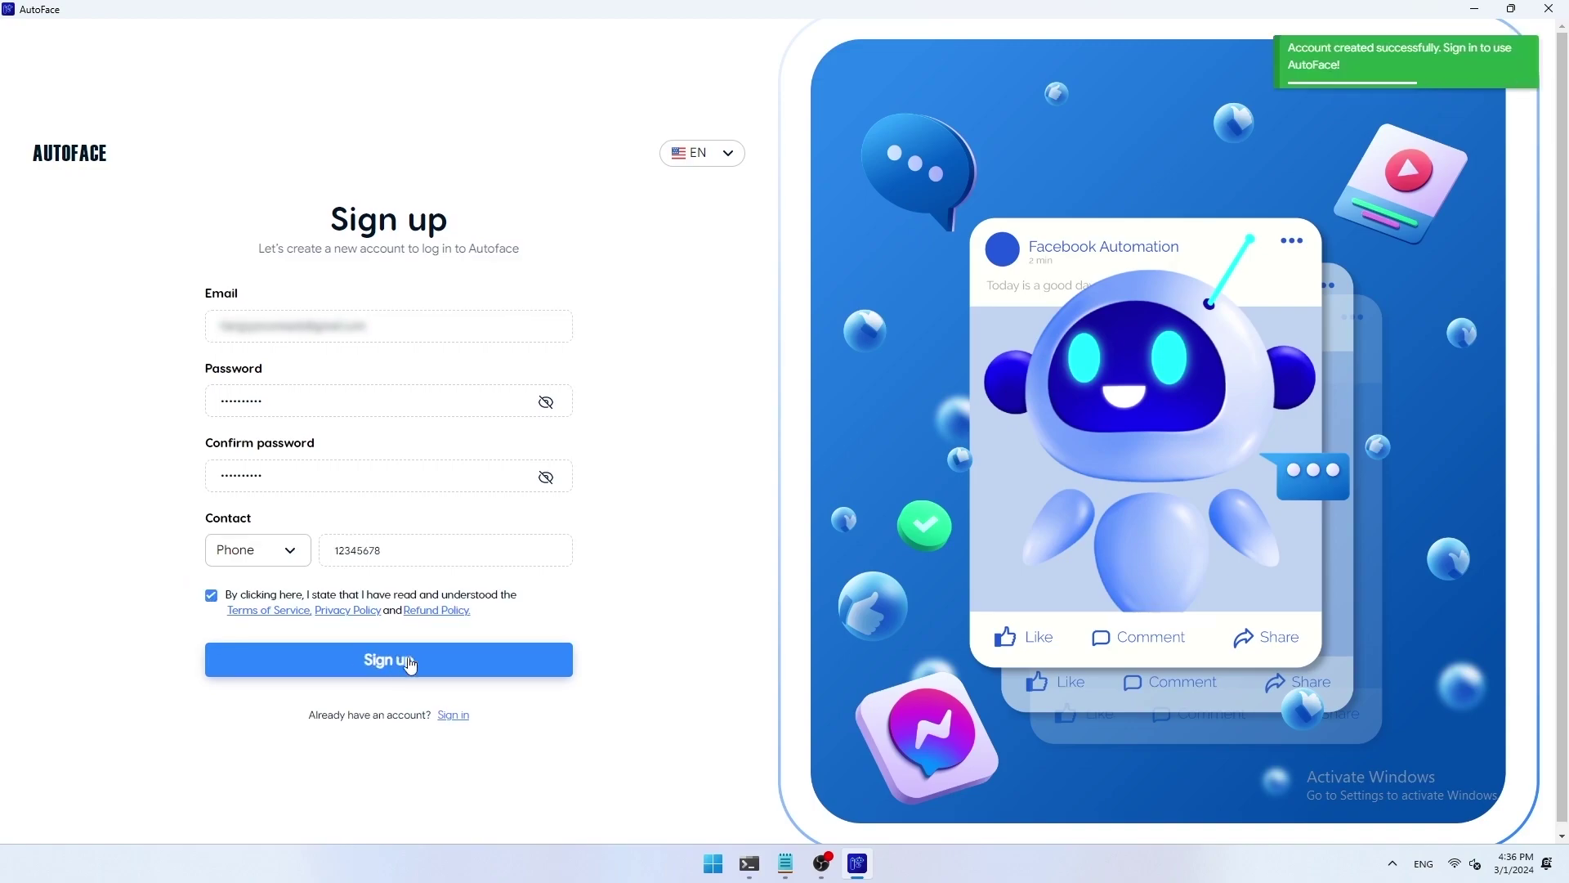
On the sign-in form, enter the new account's email and password with Remember me left ticked.
left_click(456, 717)
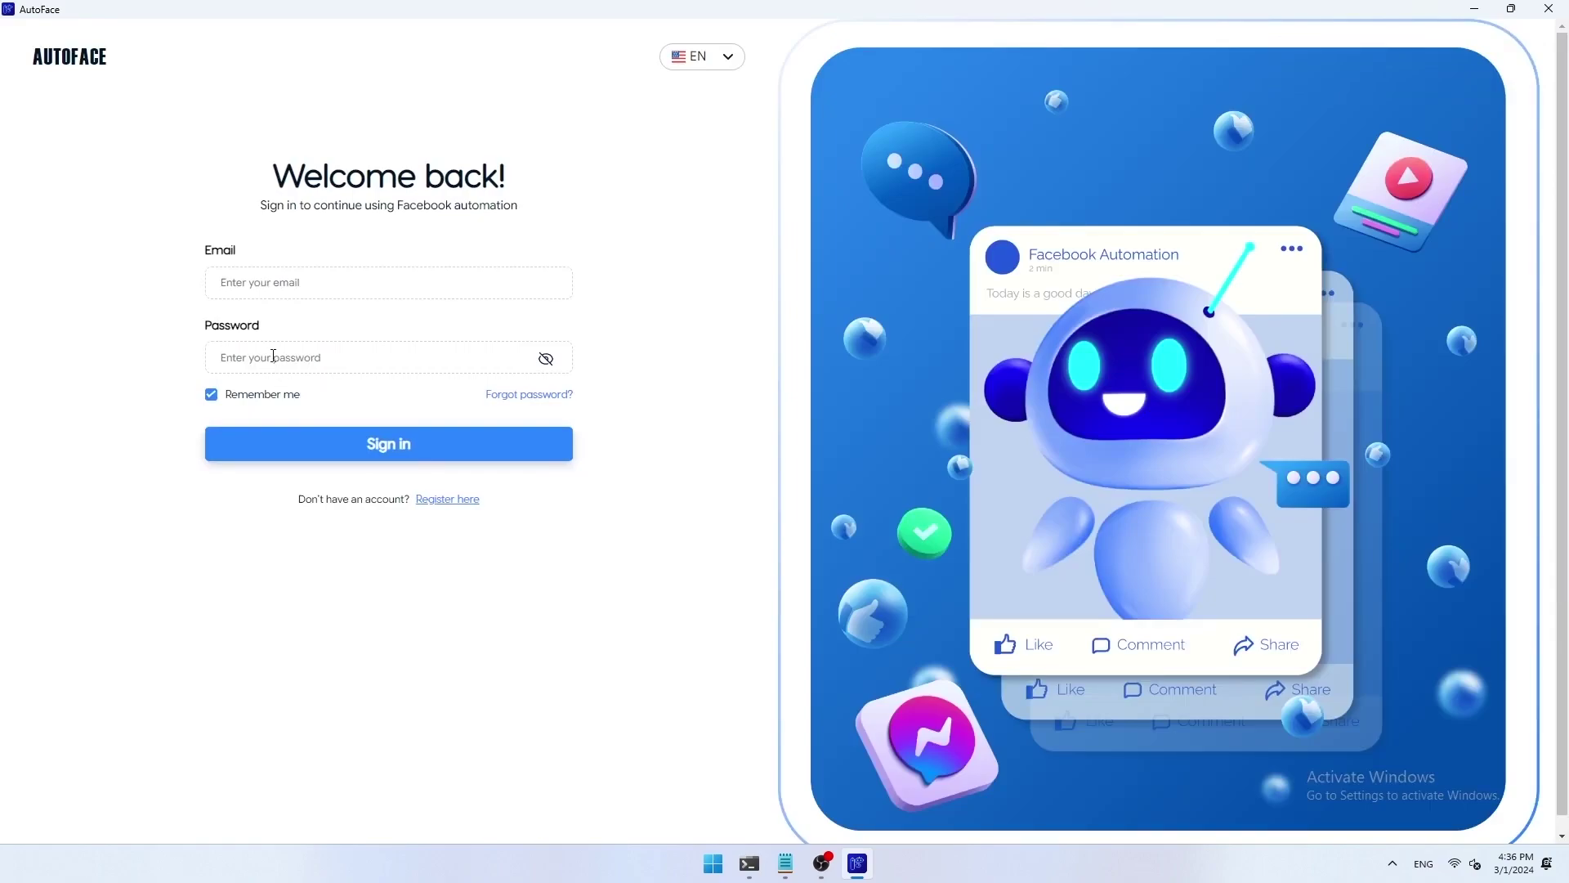
left_click(259, 283)
key("ctrl+v")
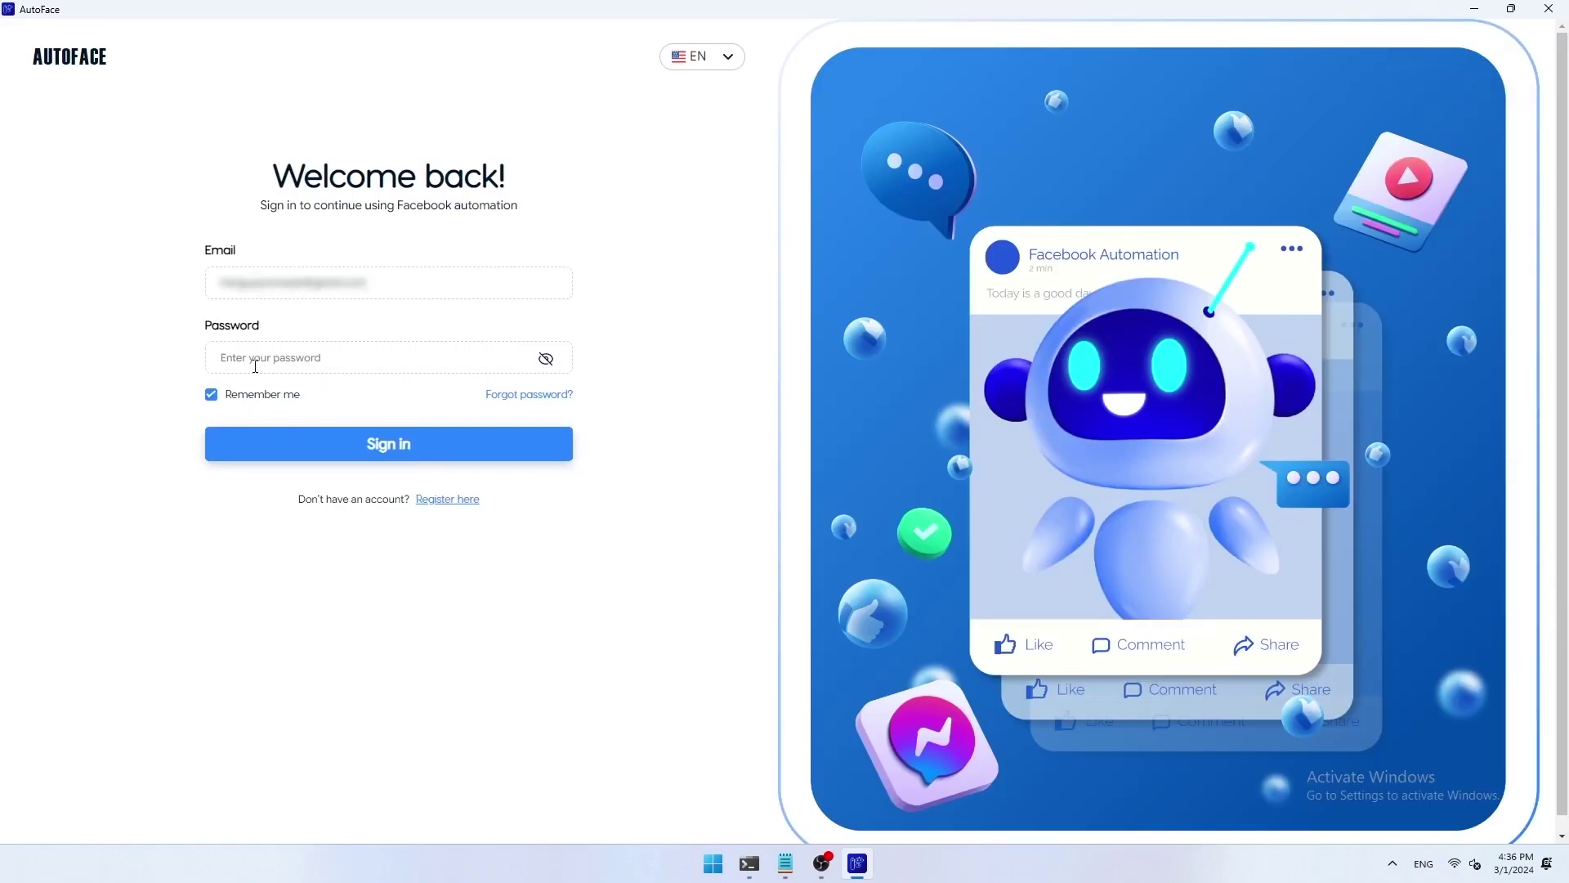
left_click(255, 366)
type("•••••••••")
left_click(213, 397)
left_click(213, 396)
Sign in, open the New Profiles form, and select the four account lines in Notepad.
left_click(382, 452)
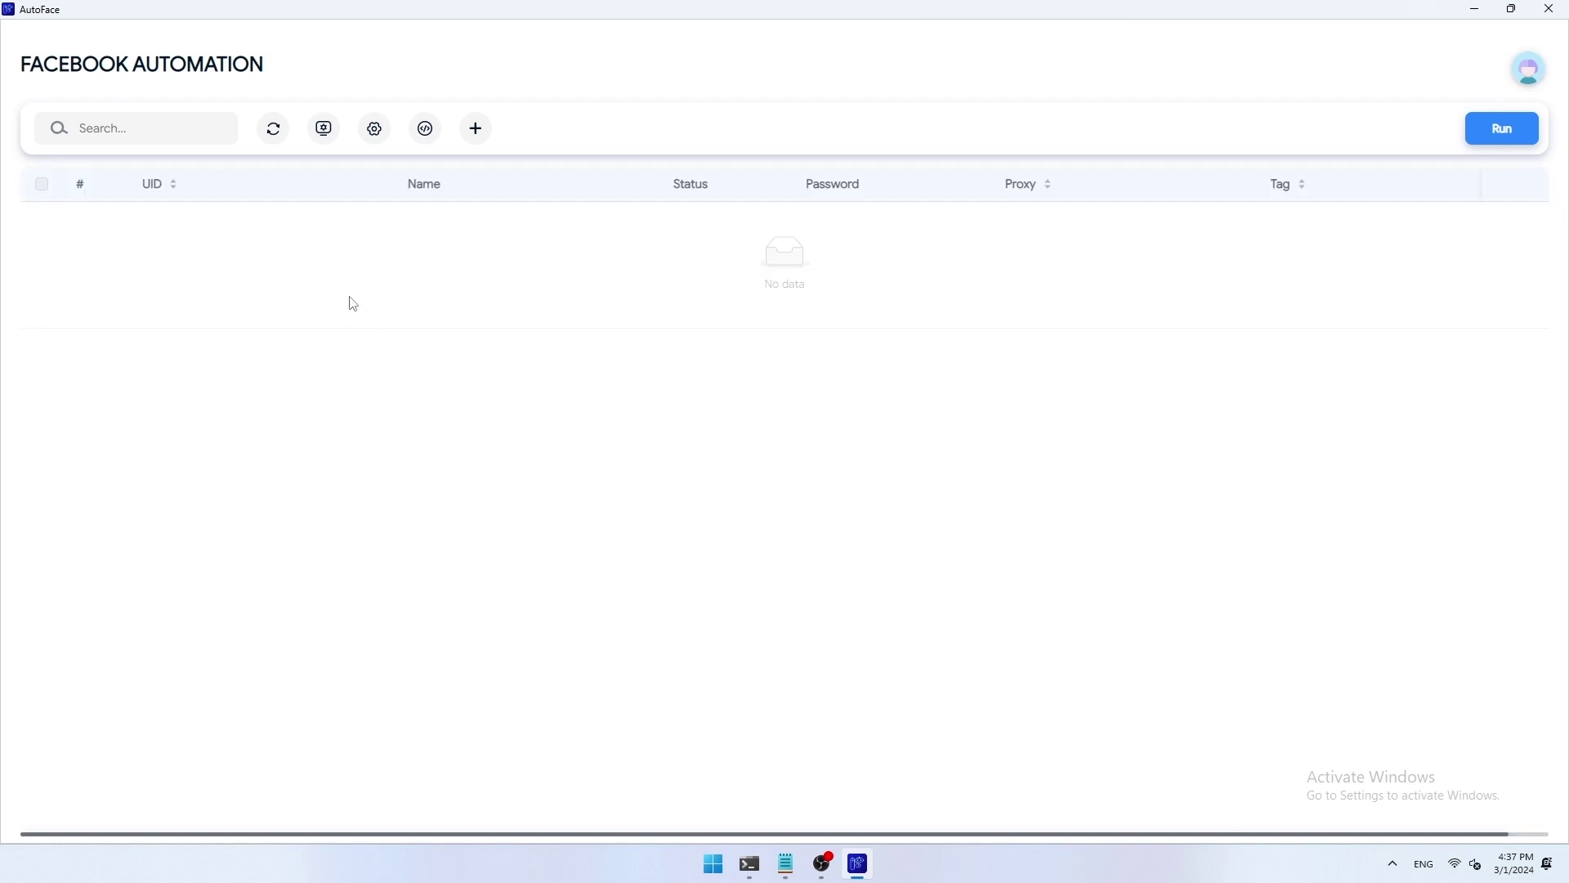
left_click(480, 134)
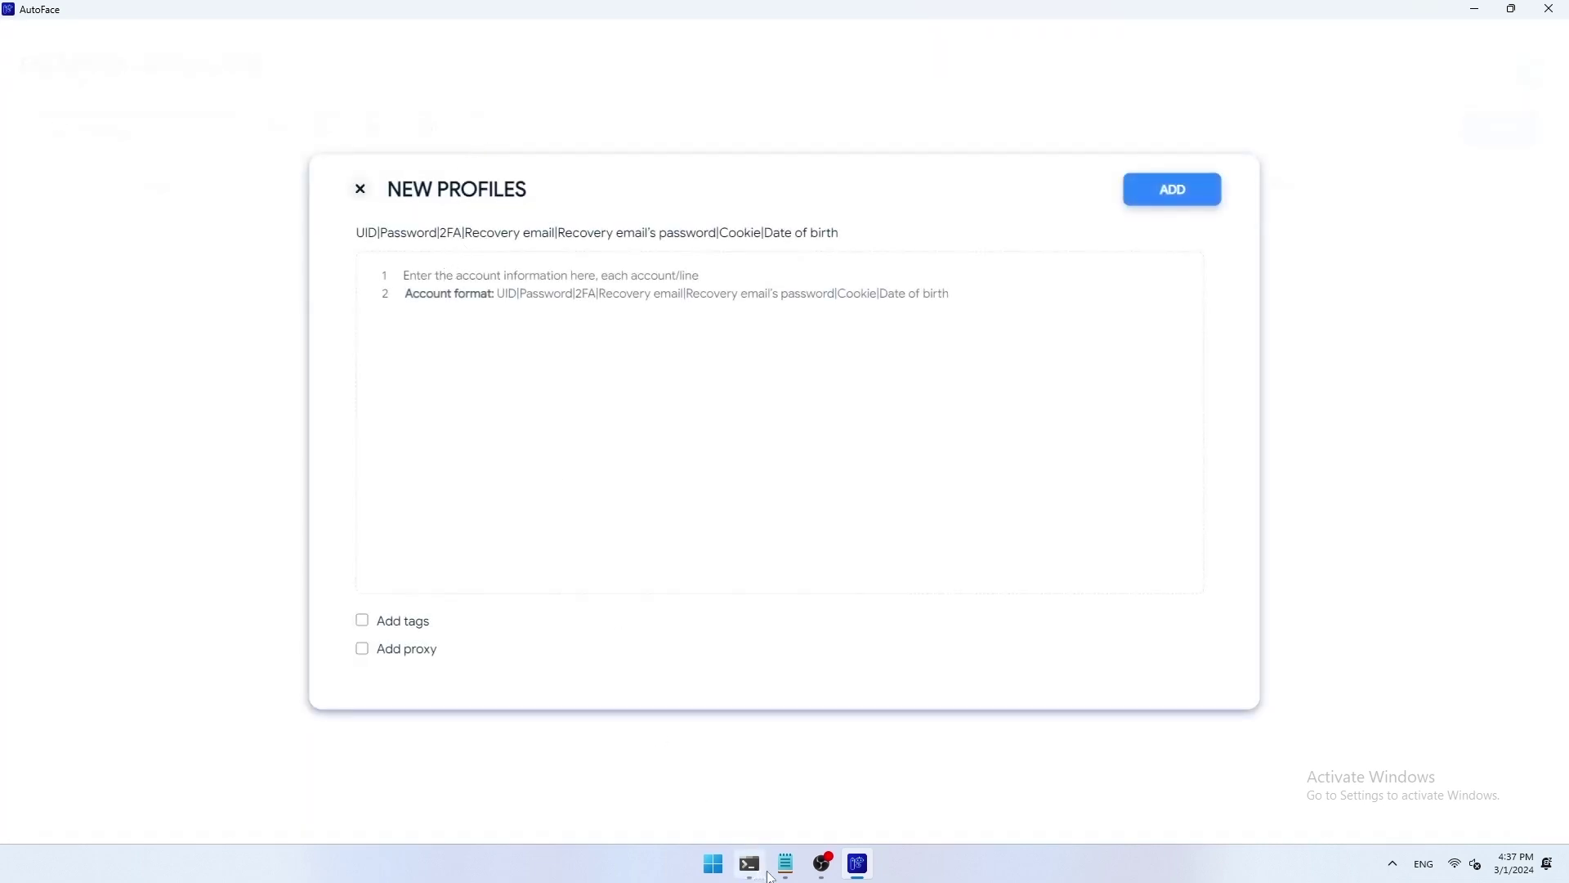
left_click(795, 873)
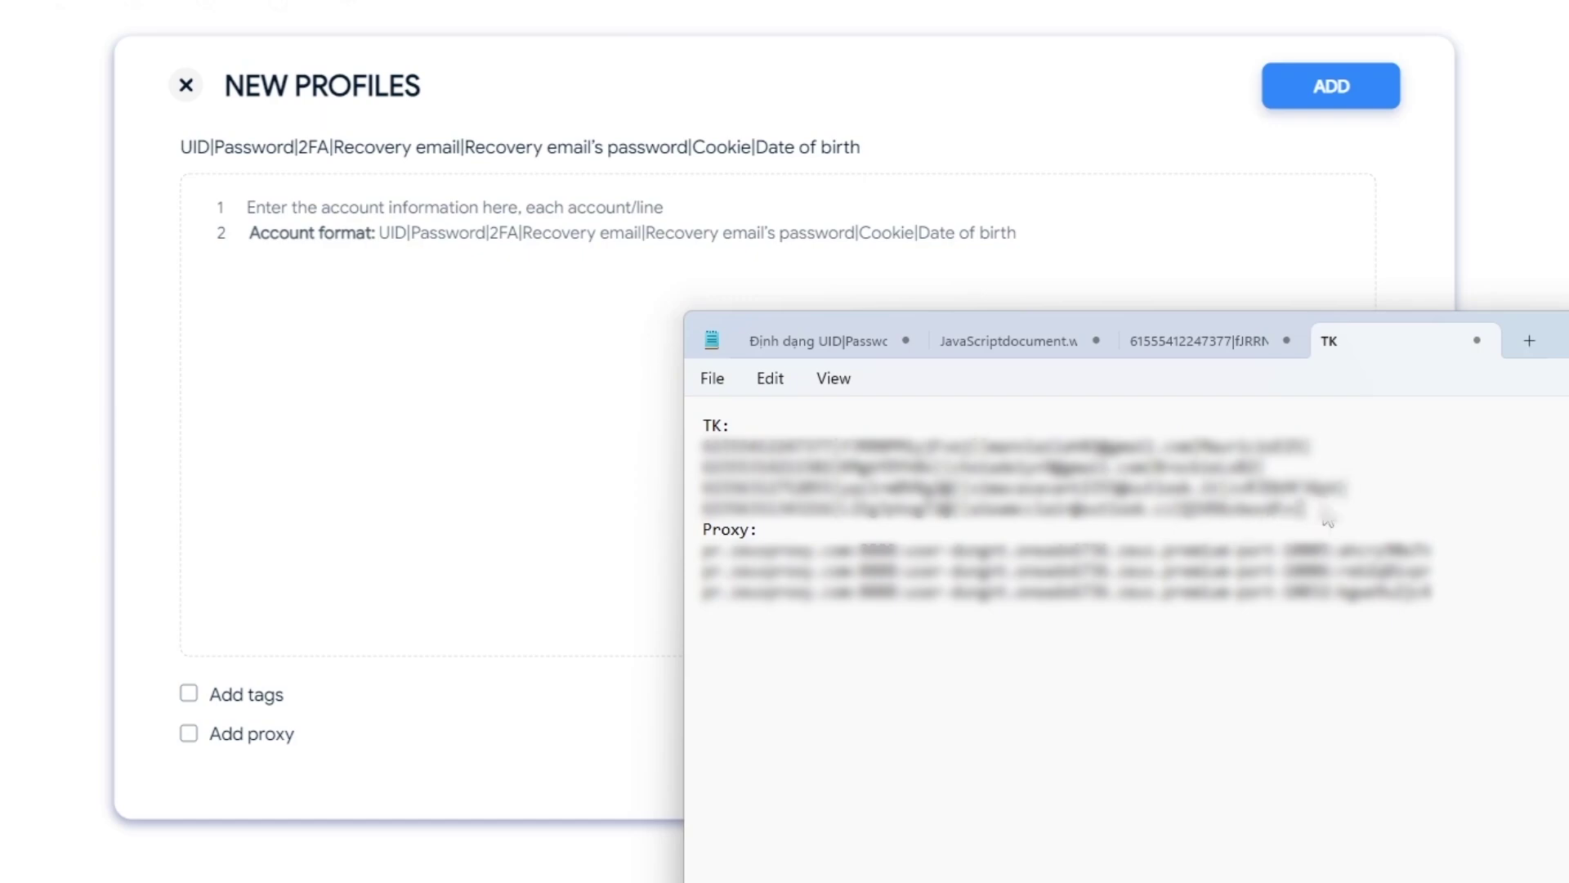
left_click_drag(1325, 512, 705, 444)
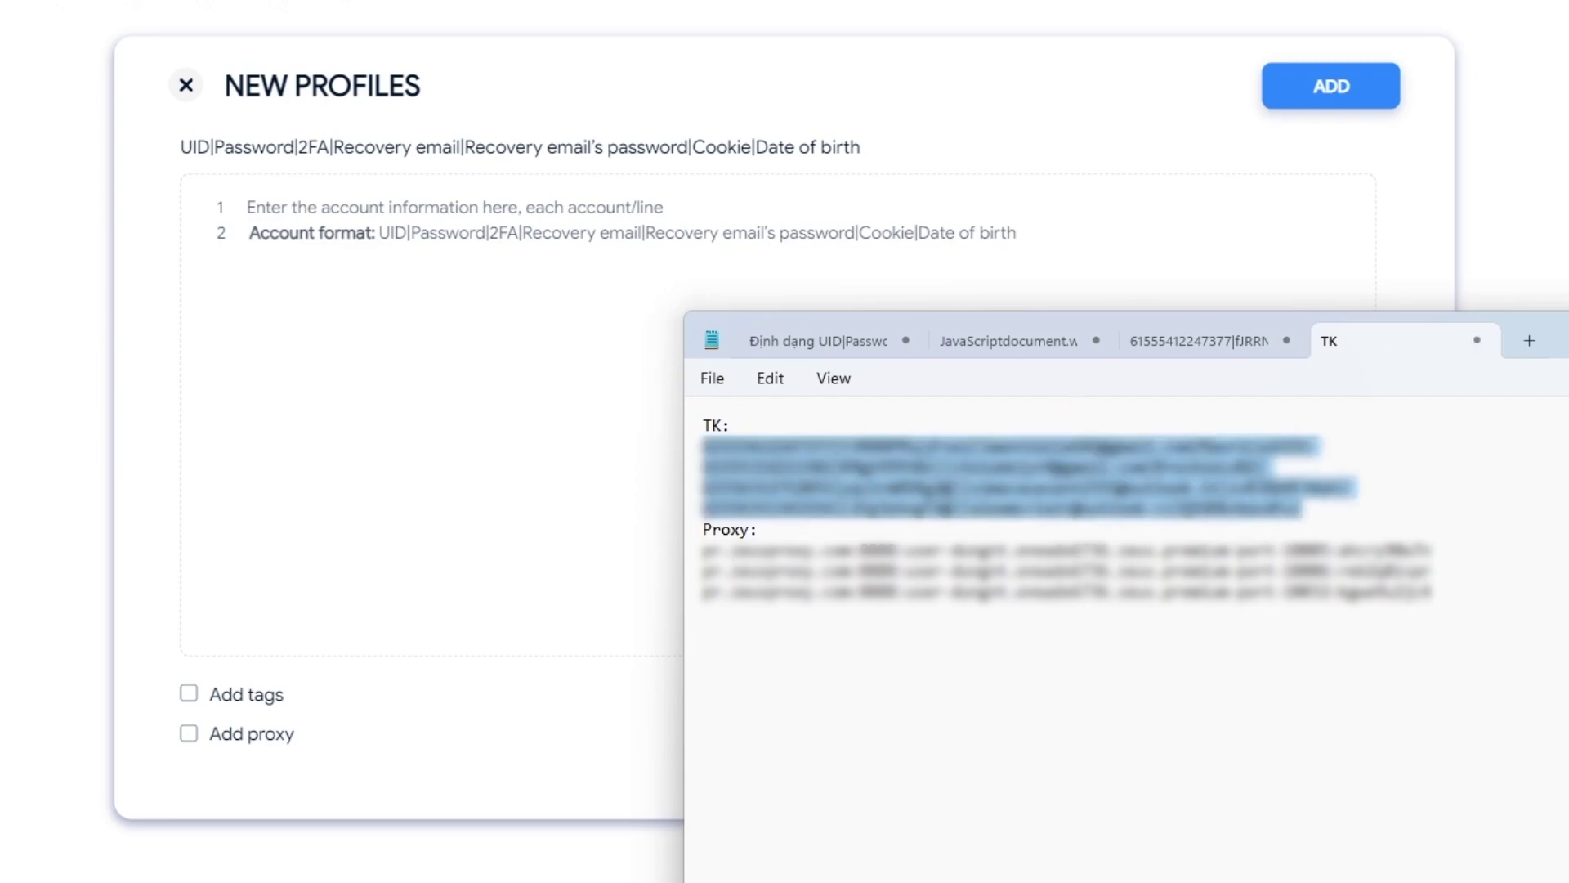
Paste the four accounts into the editor and add them as #facebook profiles without proxies.
left_click(278, 213)
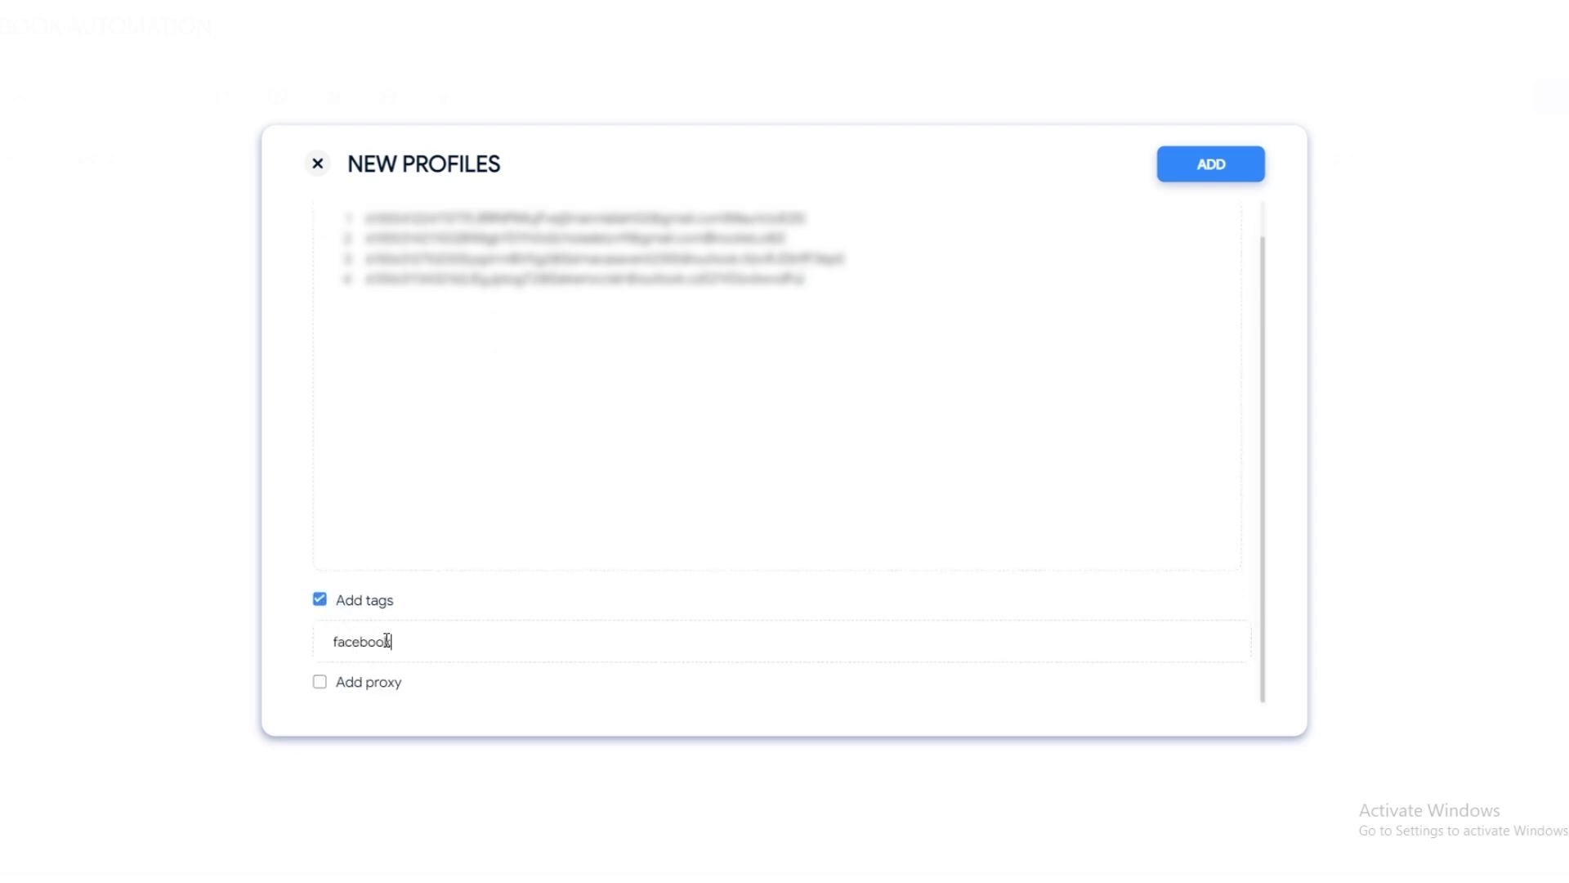
left_click(320, 682)
scroll(491, 645, "down", 5)
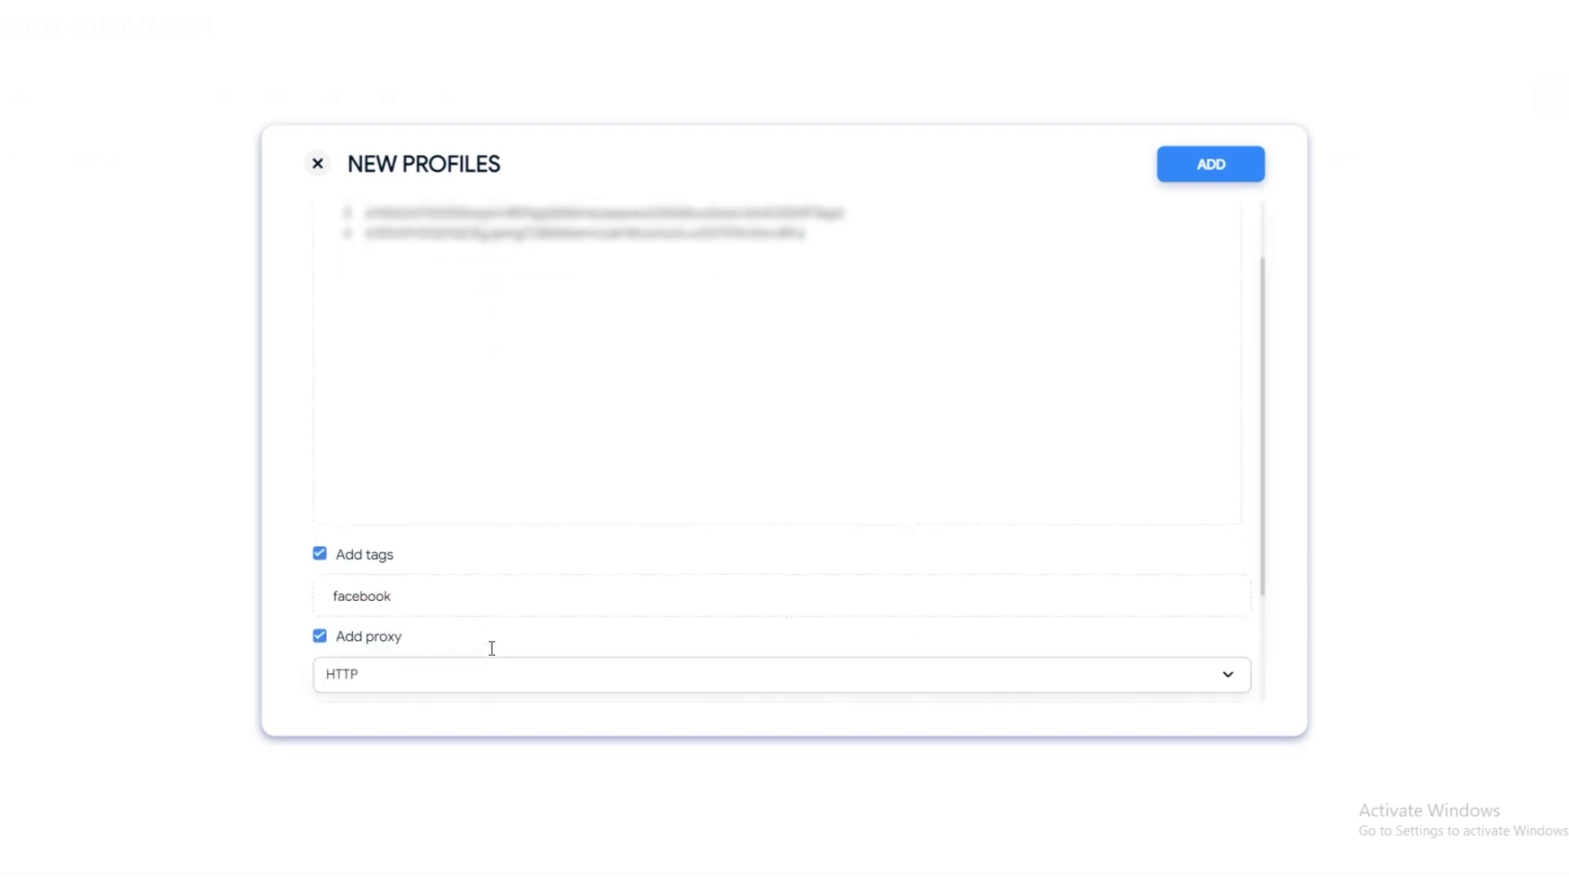
left_click(560, 520)
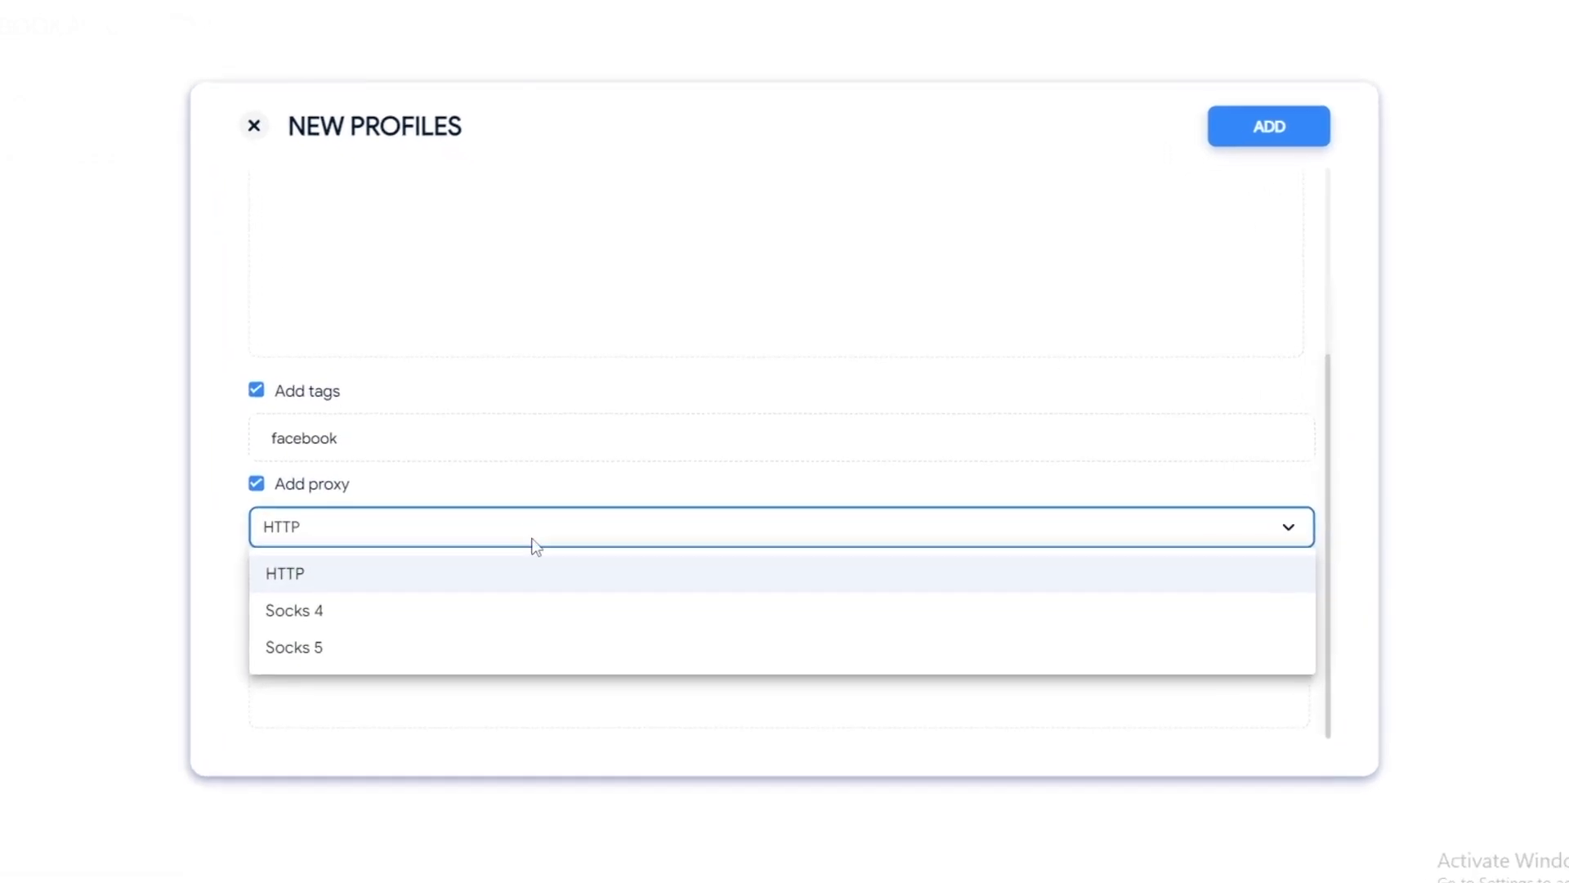
left_click(532, 538)
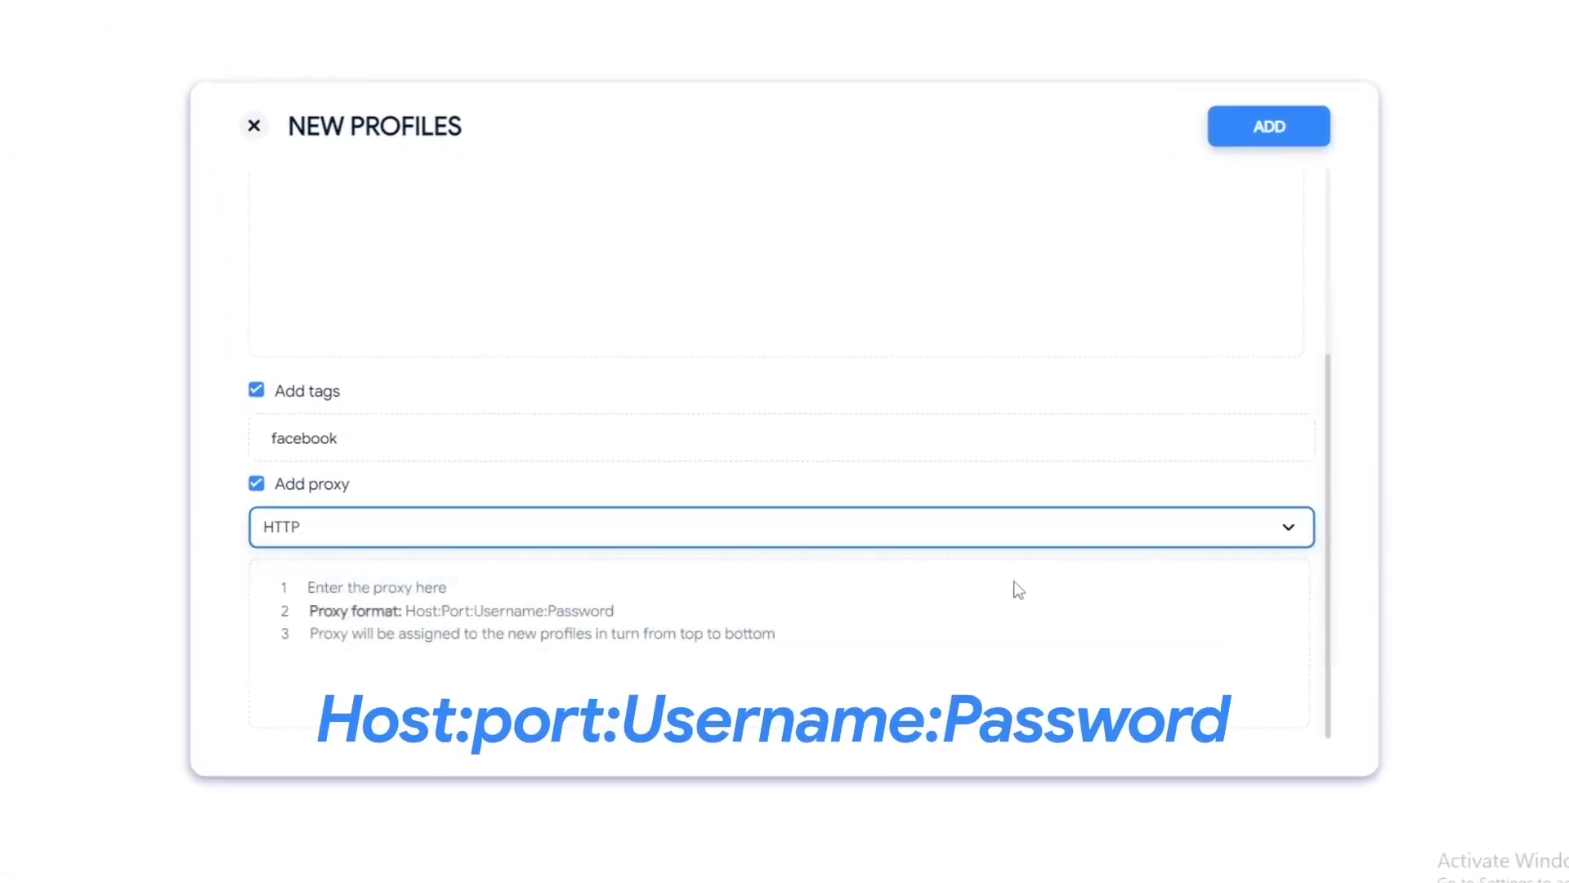
left_click(643, 598)
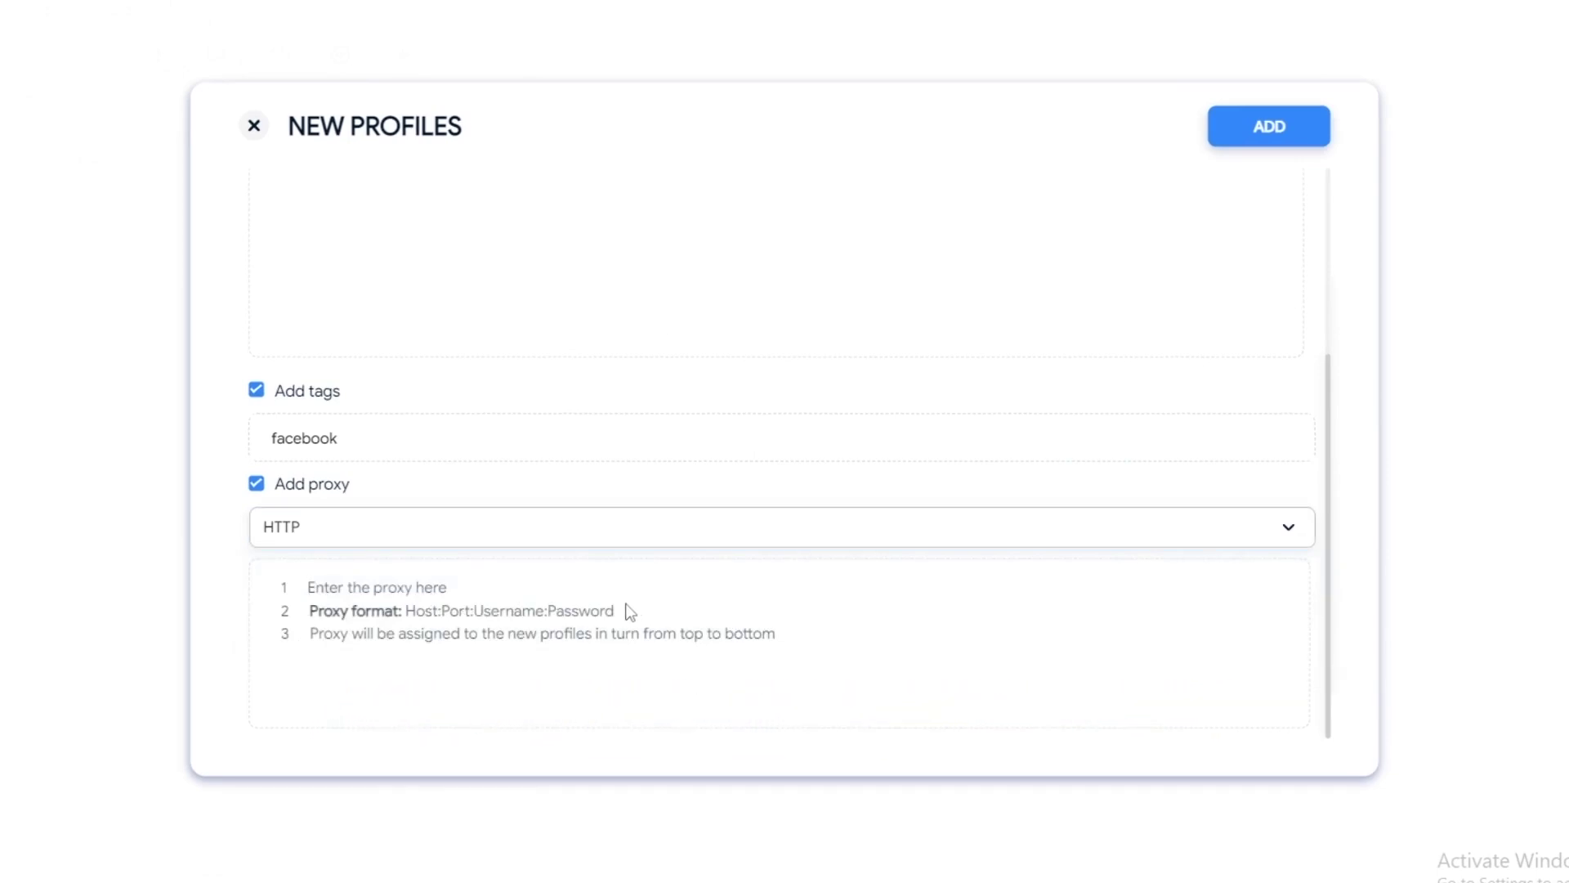
left_click(256, 483)
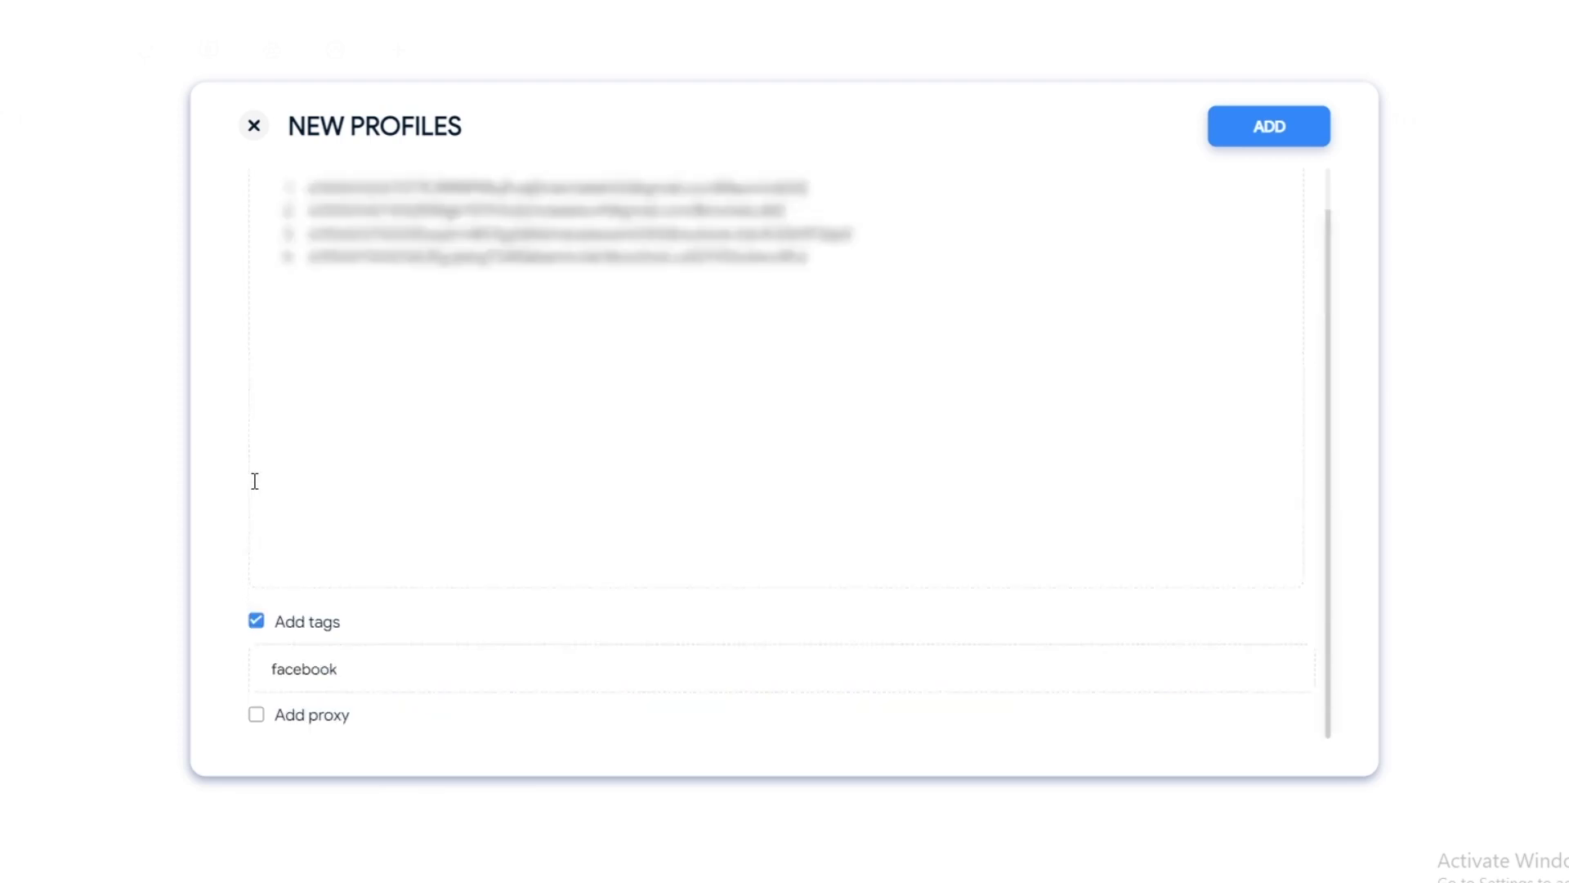
left_click(1266, 131)
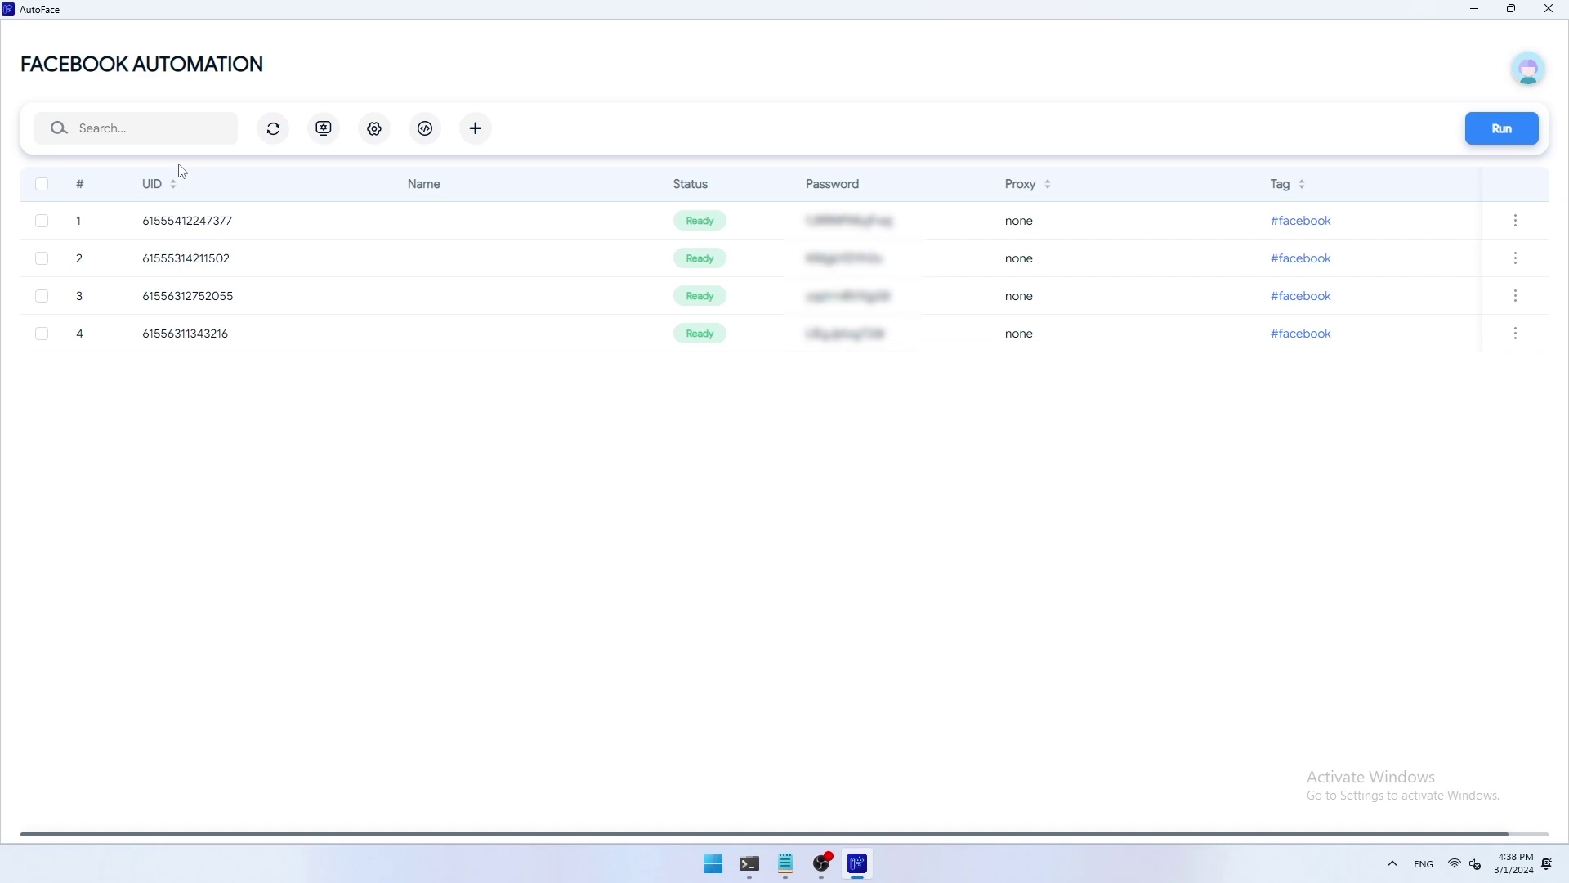
Review the four Ready #facebook profiles and reload the profile list.
key("Tab")
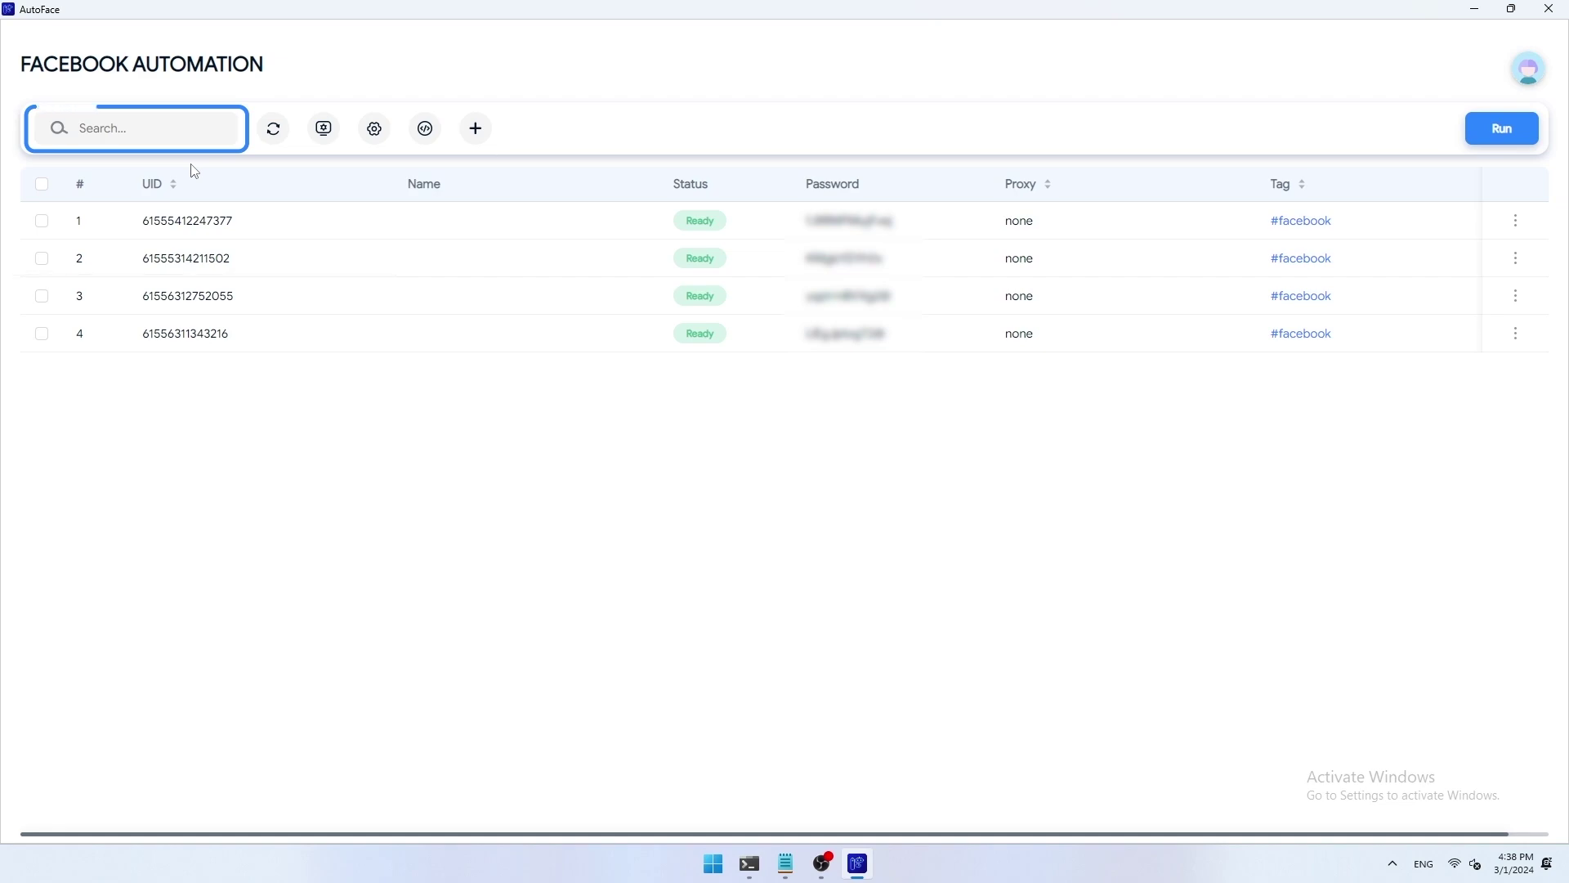
left_click(273, 131)
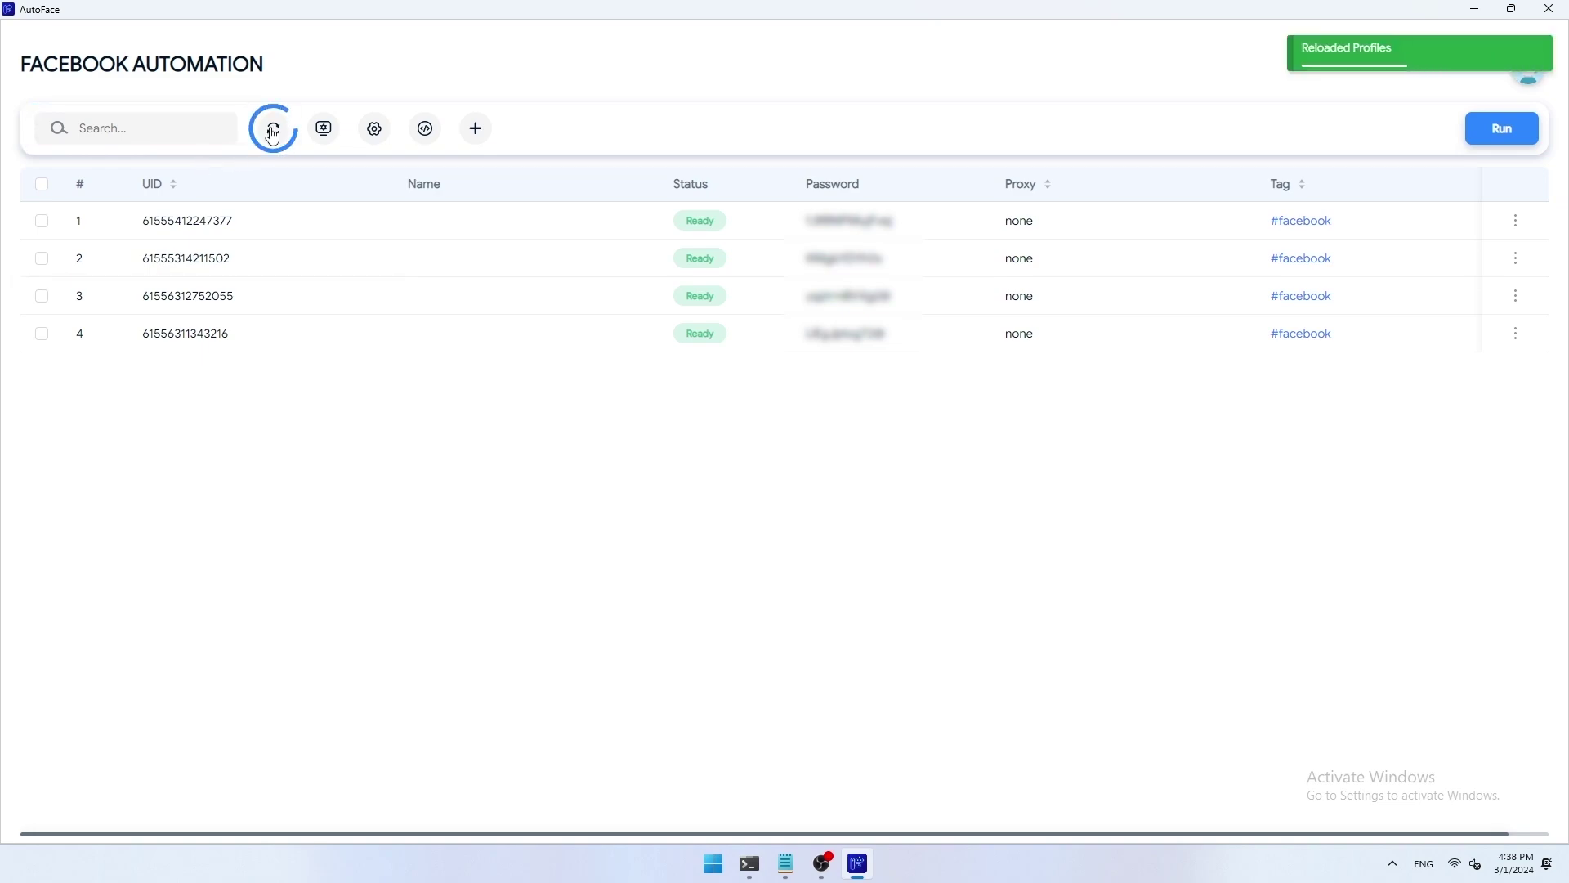
key("Tab")
Enable the 2FA column in Display Settings and save.
left_click(325, 131)
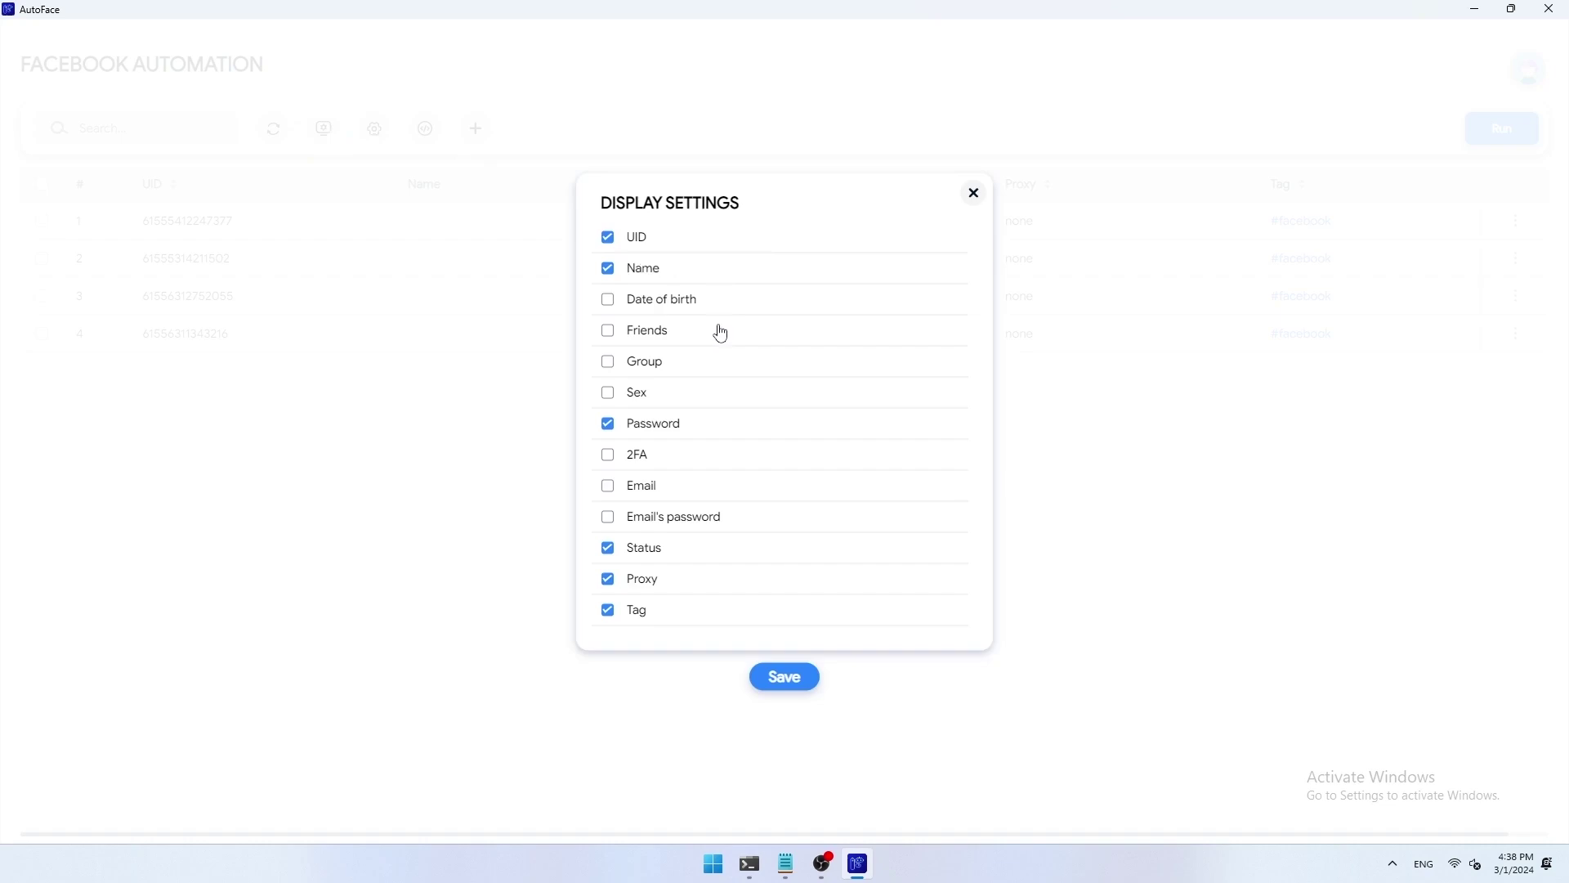
left_click(610, 456)
left_click(780, 679)
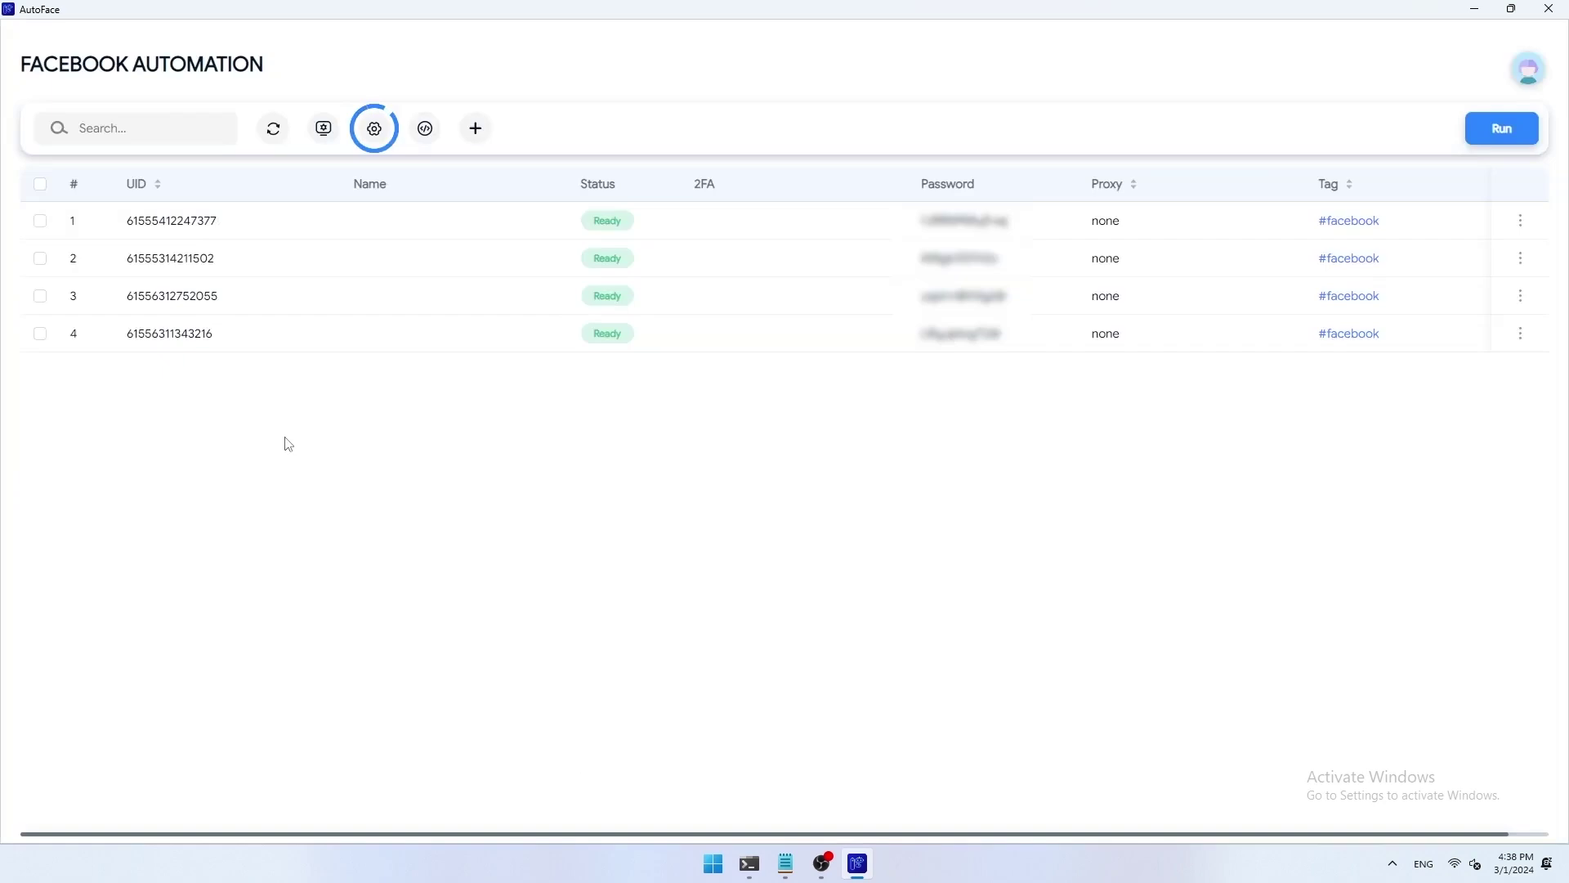
Open Automation settings and set Profile running type to Random.
left_click(375, 133)
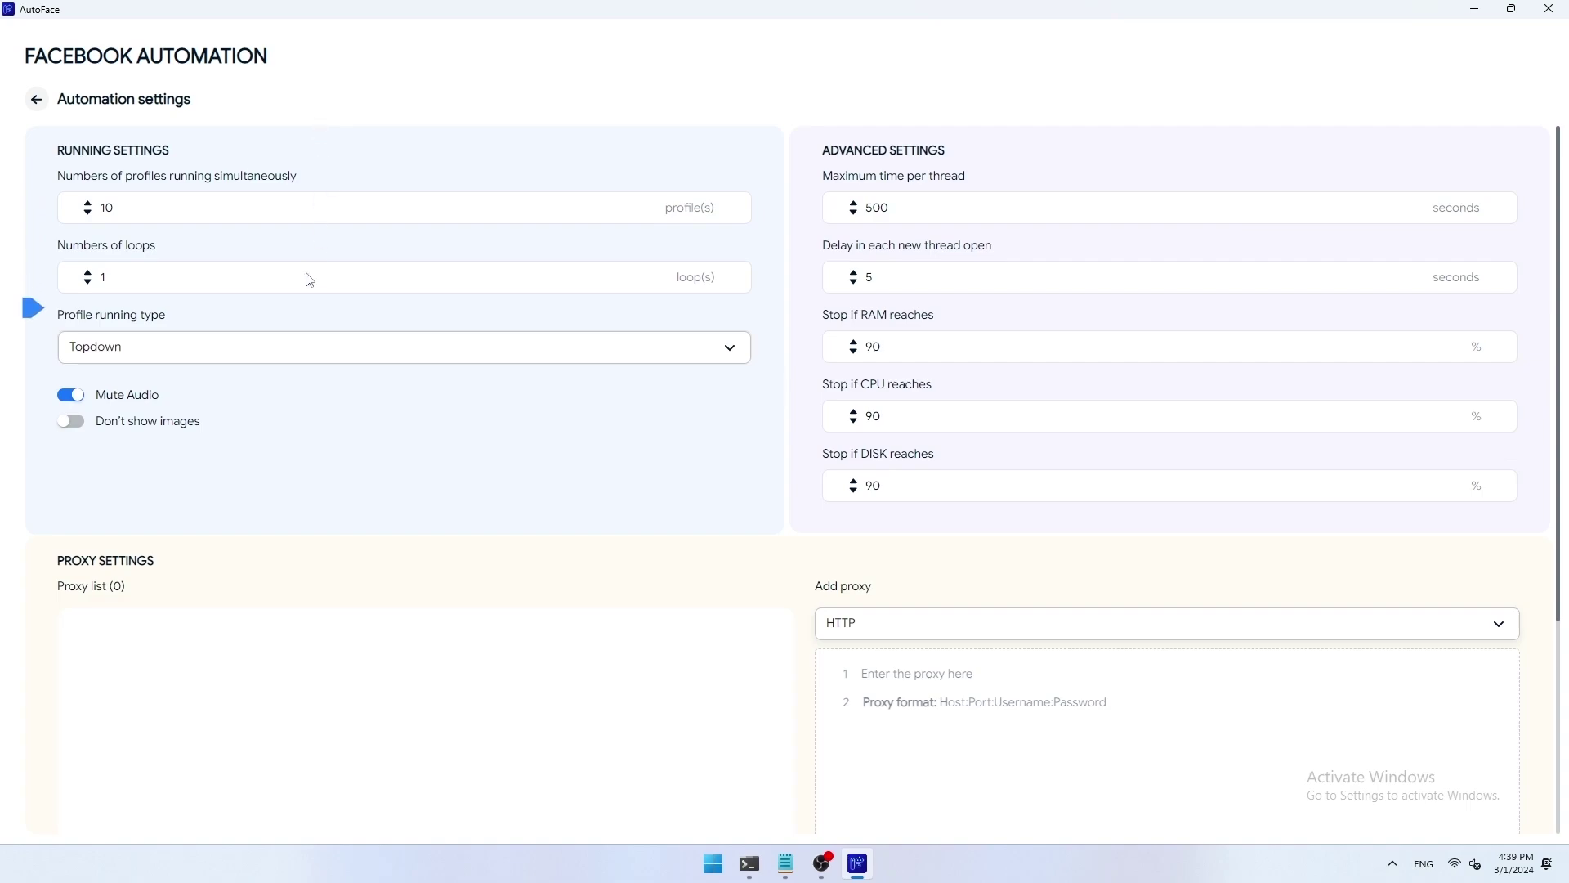
left_click(297, 349)
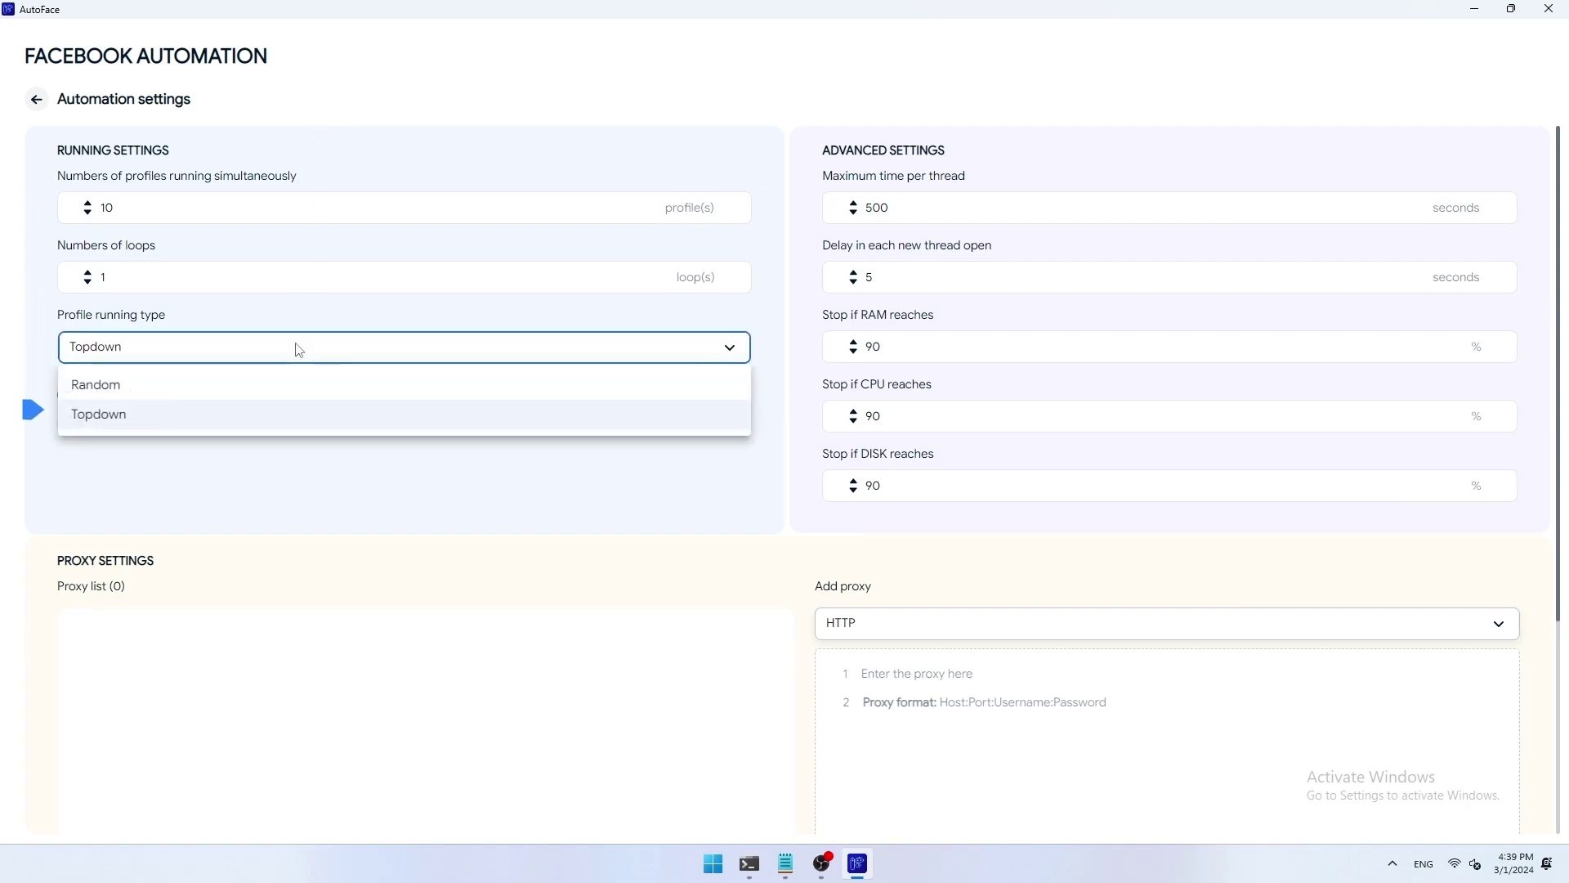
left_click(272, 382)
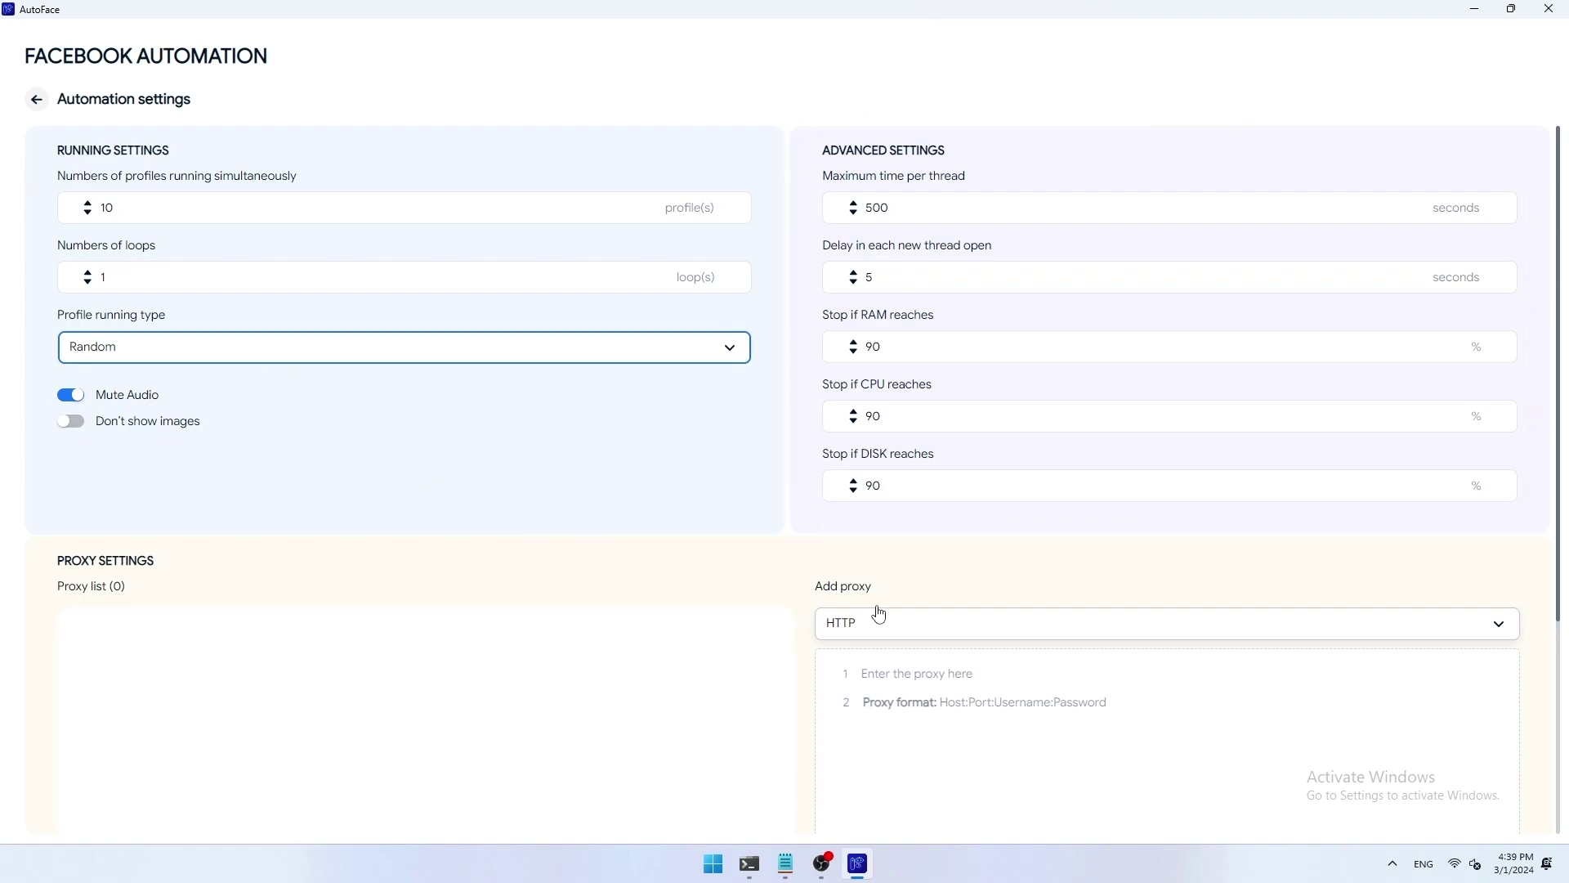
Review Proxy Settings, keeping HTTP as proxy type and proxy assignment turned off.
scroll(1144, 572, "down", 2)
scroll(1102, 521, "down", 3)
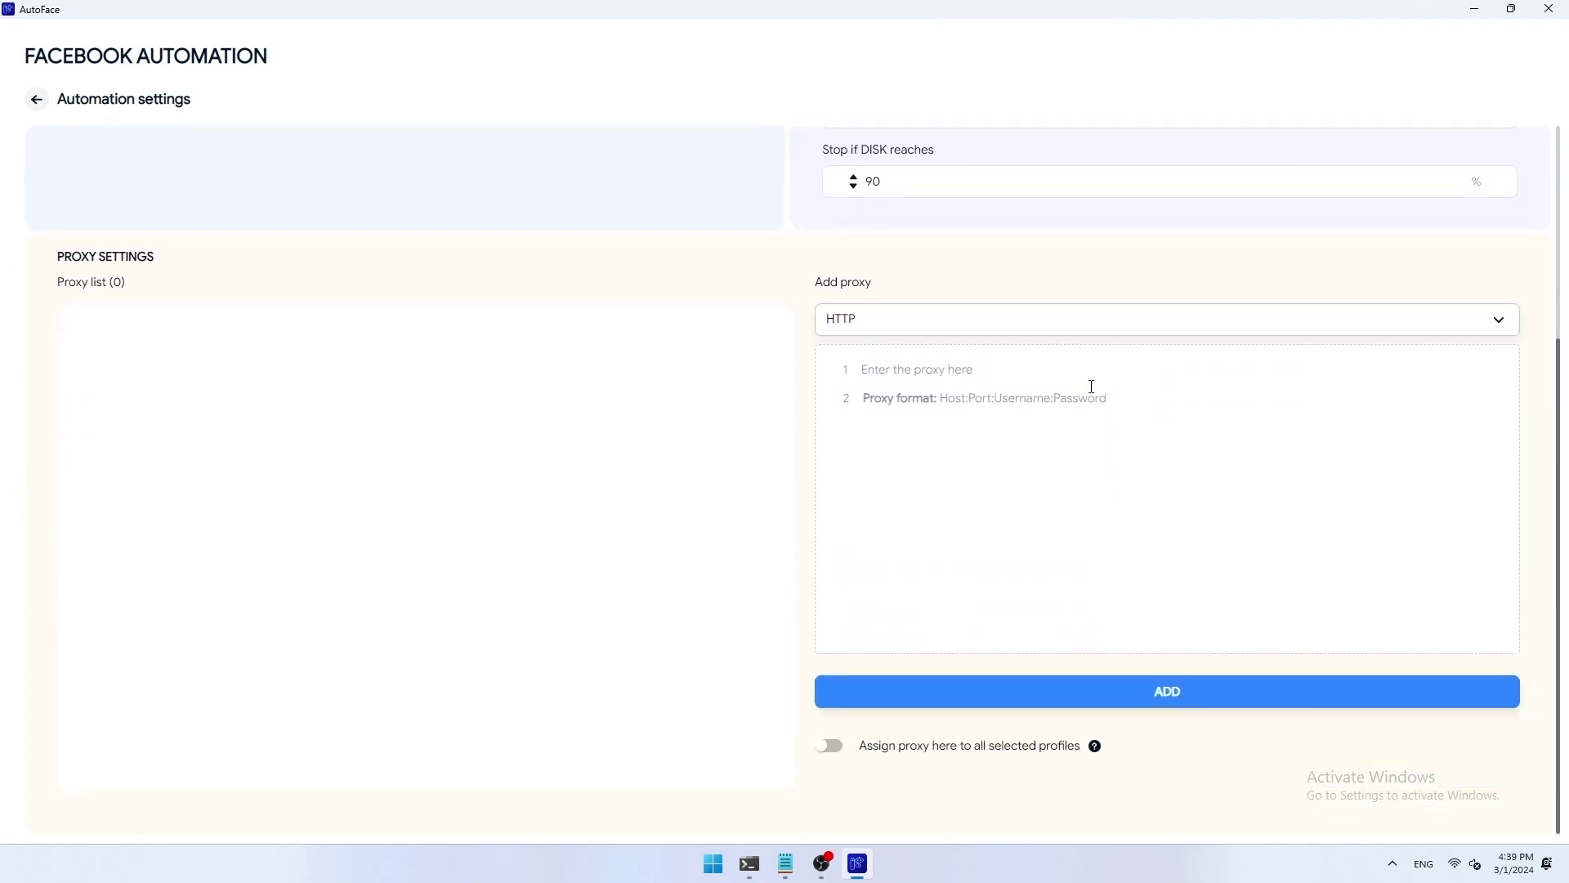
left_click(1092, 318)
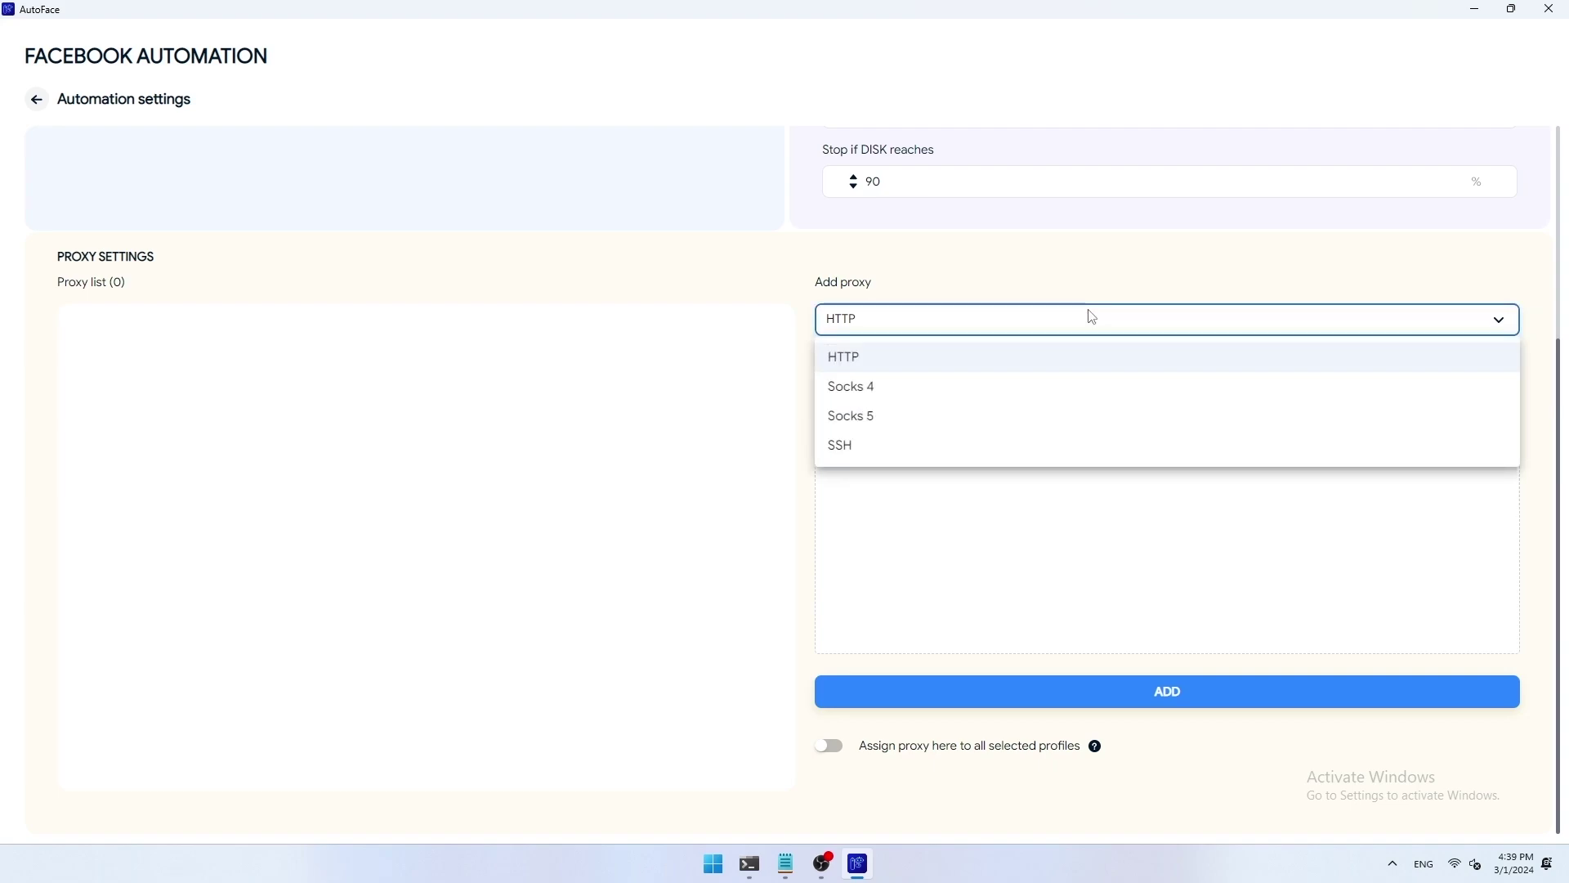
left_click(1092, 318)
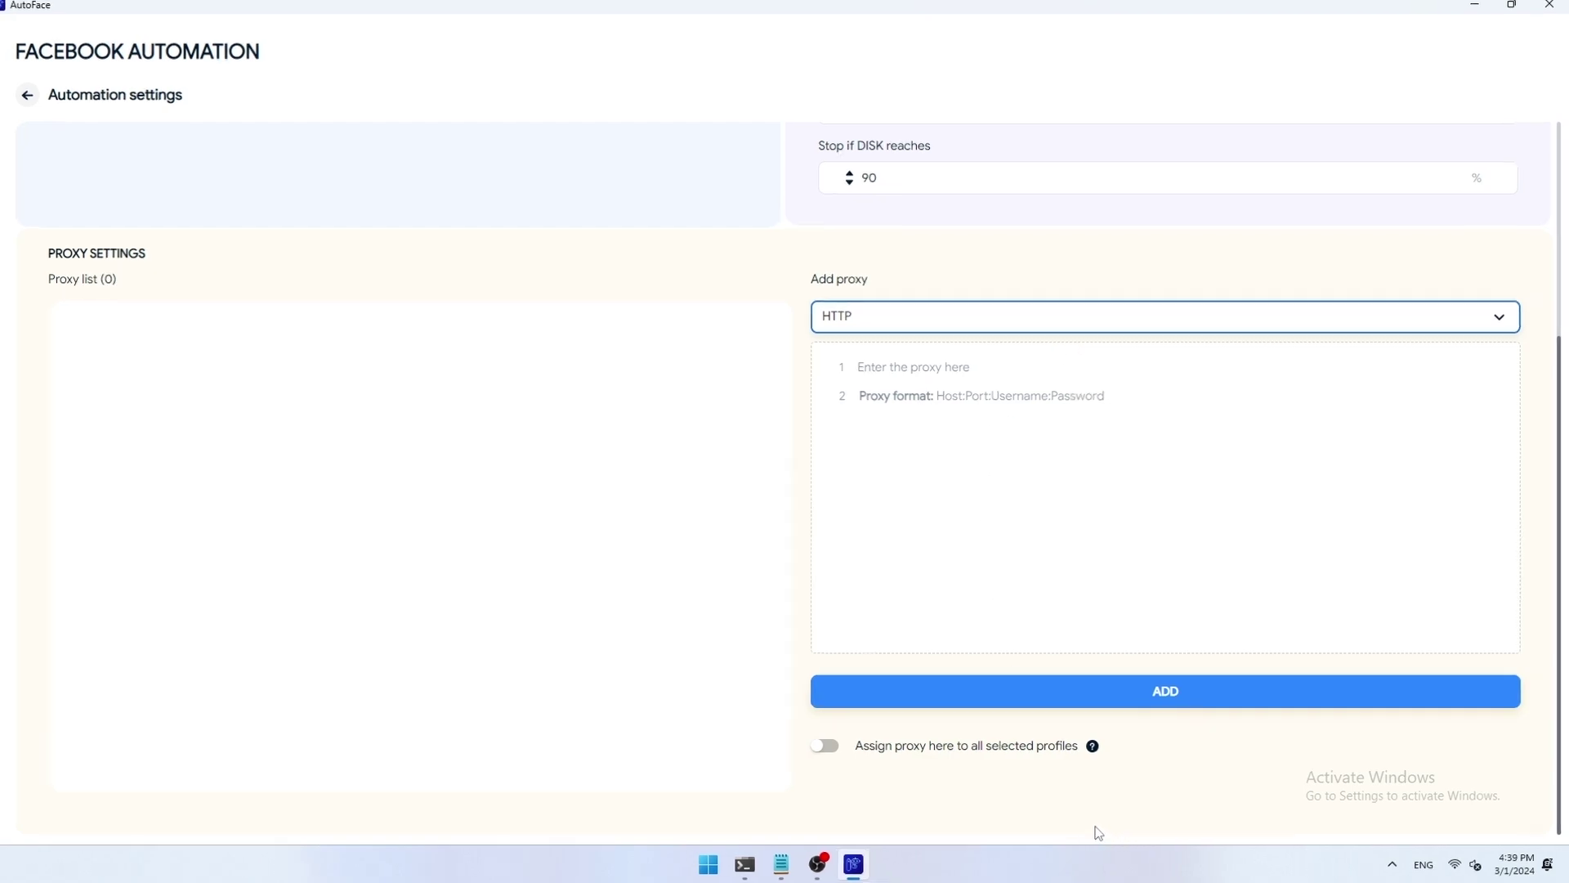
left_click(832, 746)
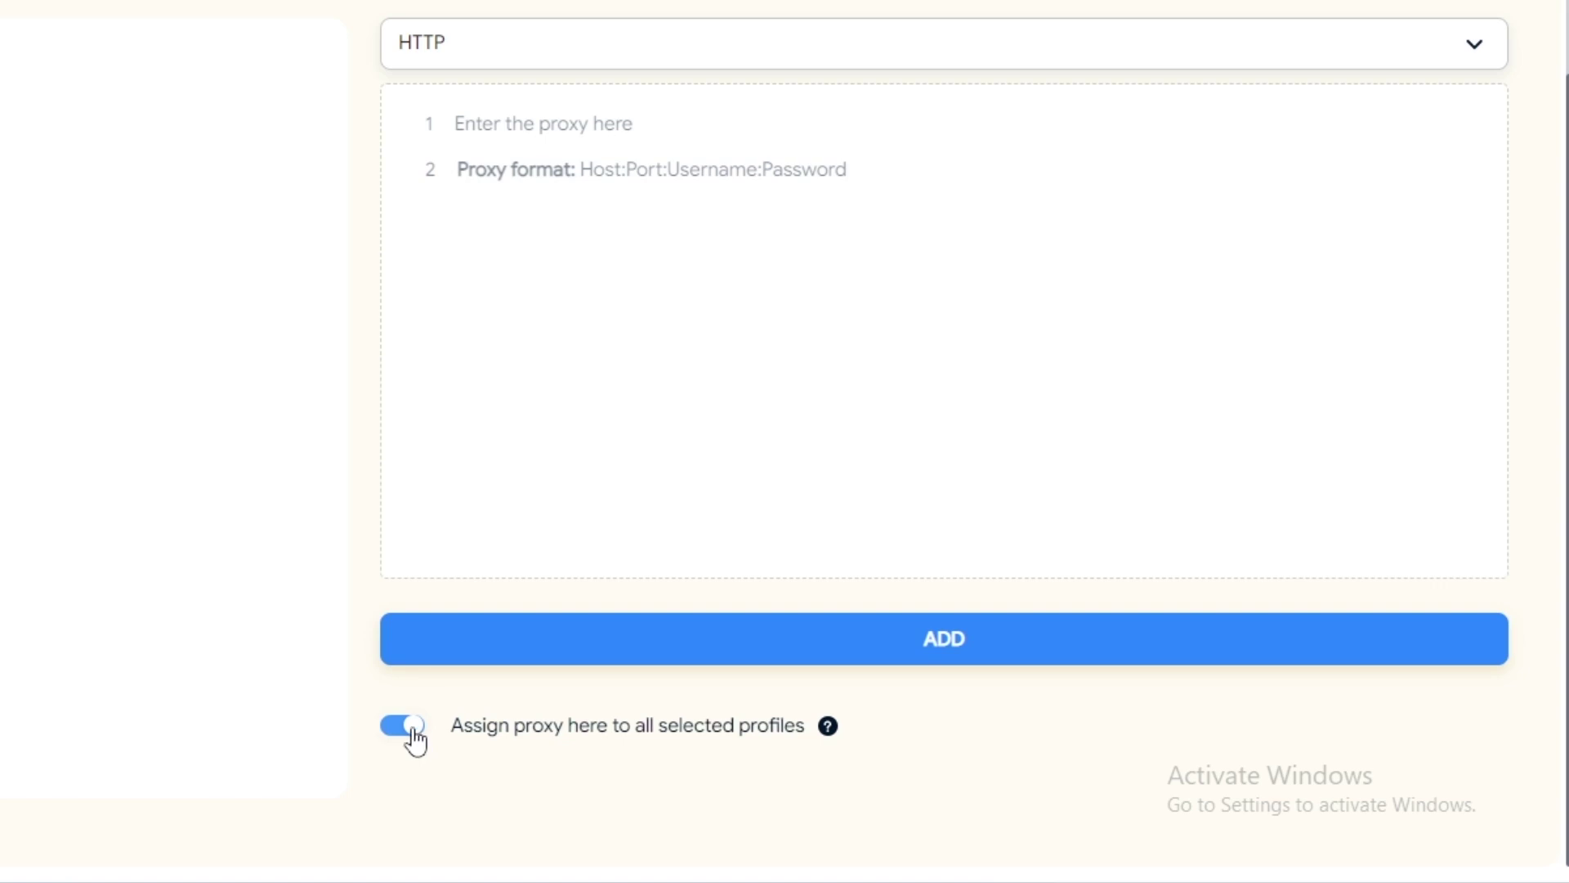
left_click(413, 730)
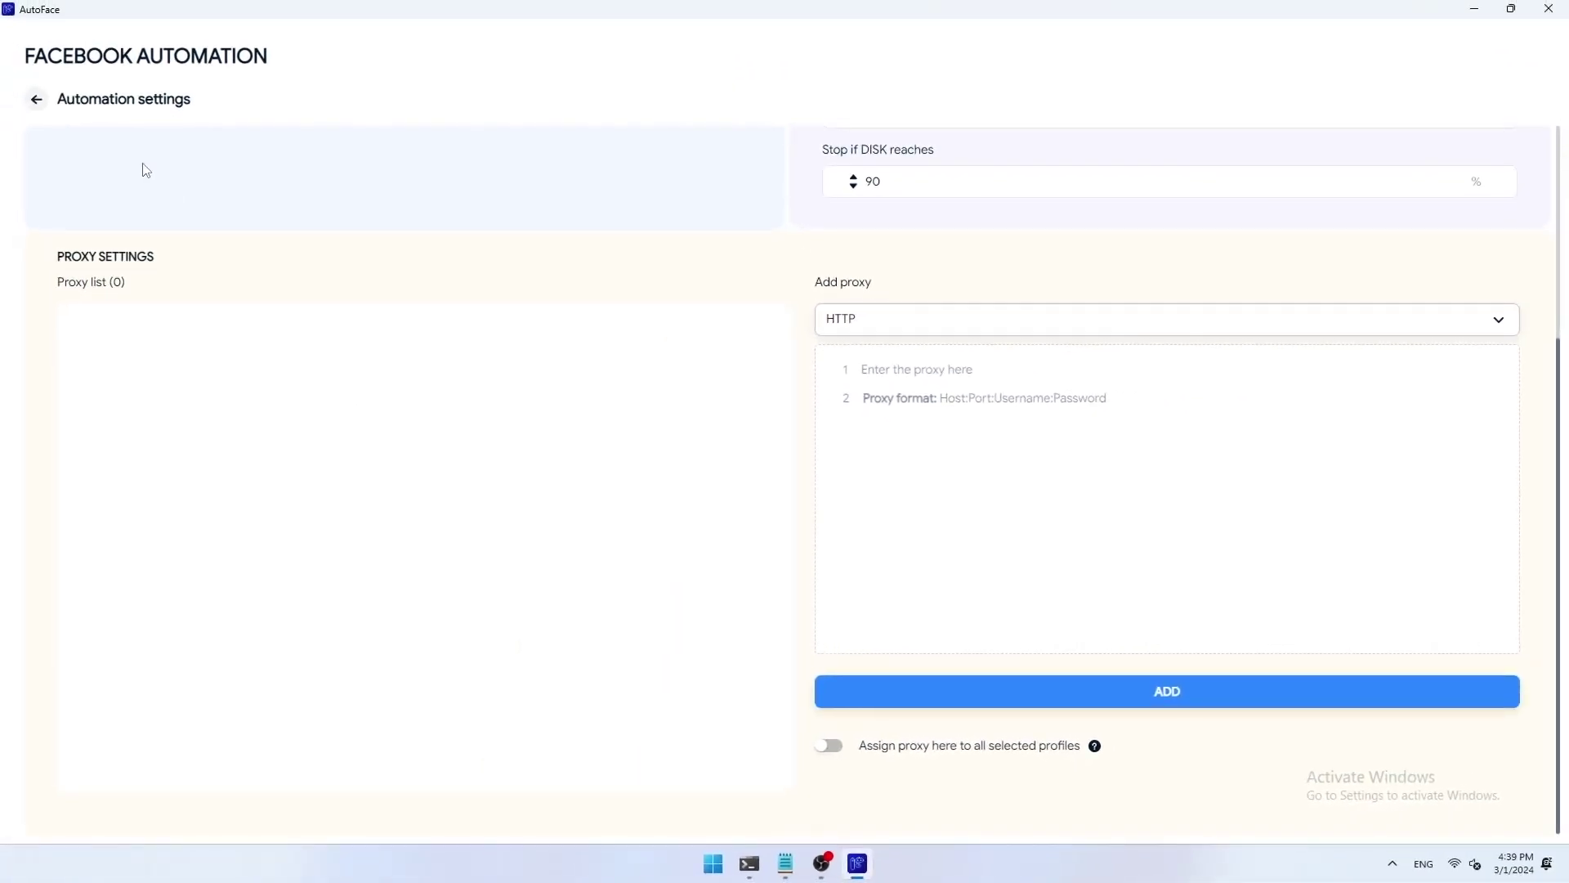
Go back to the profile list and open the Script Manager.
left_click(35, 102)
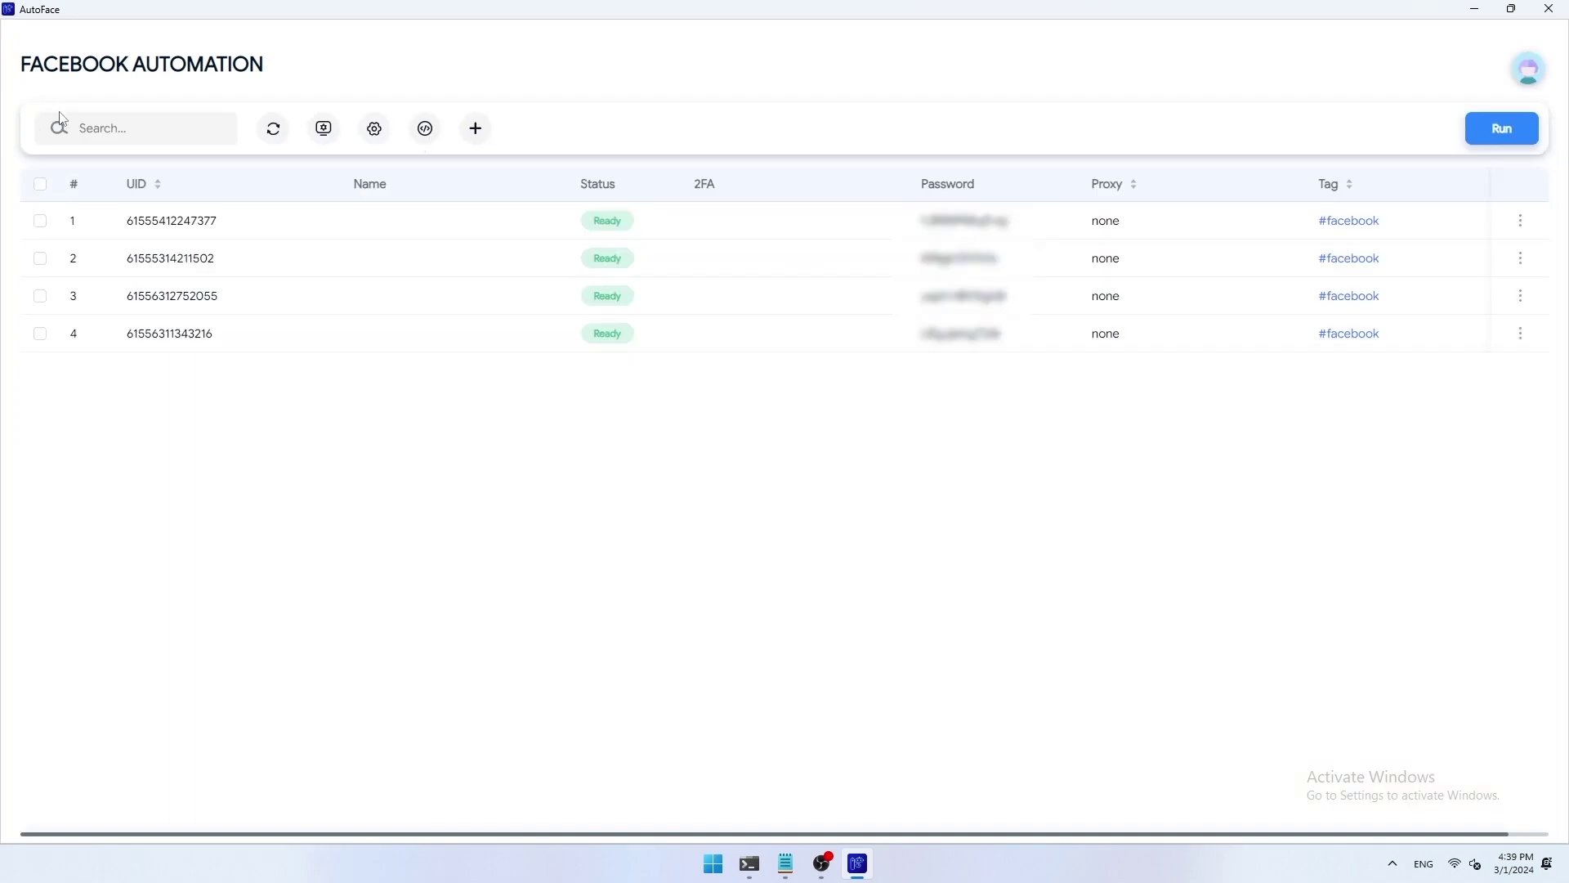
left_click(424, 129)
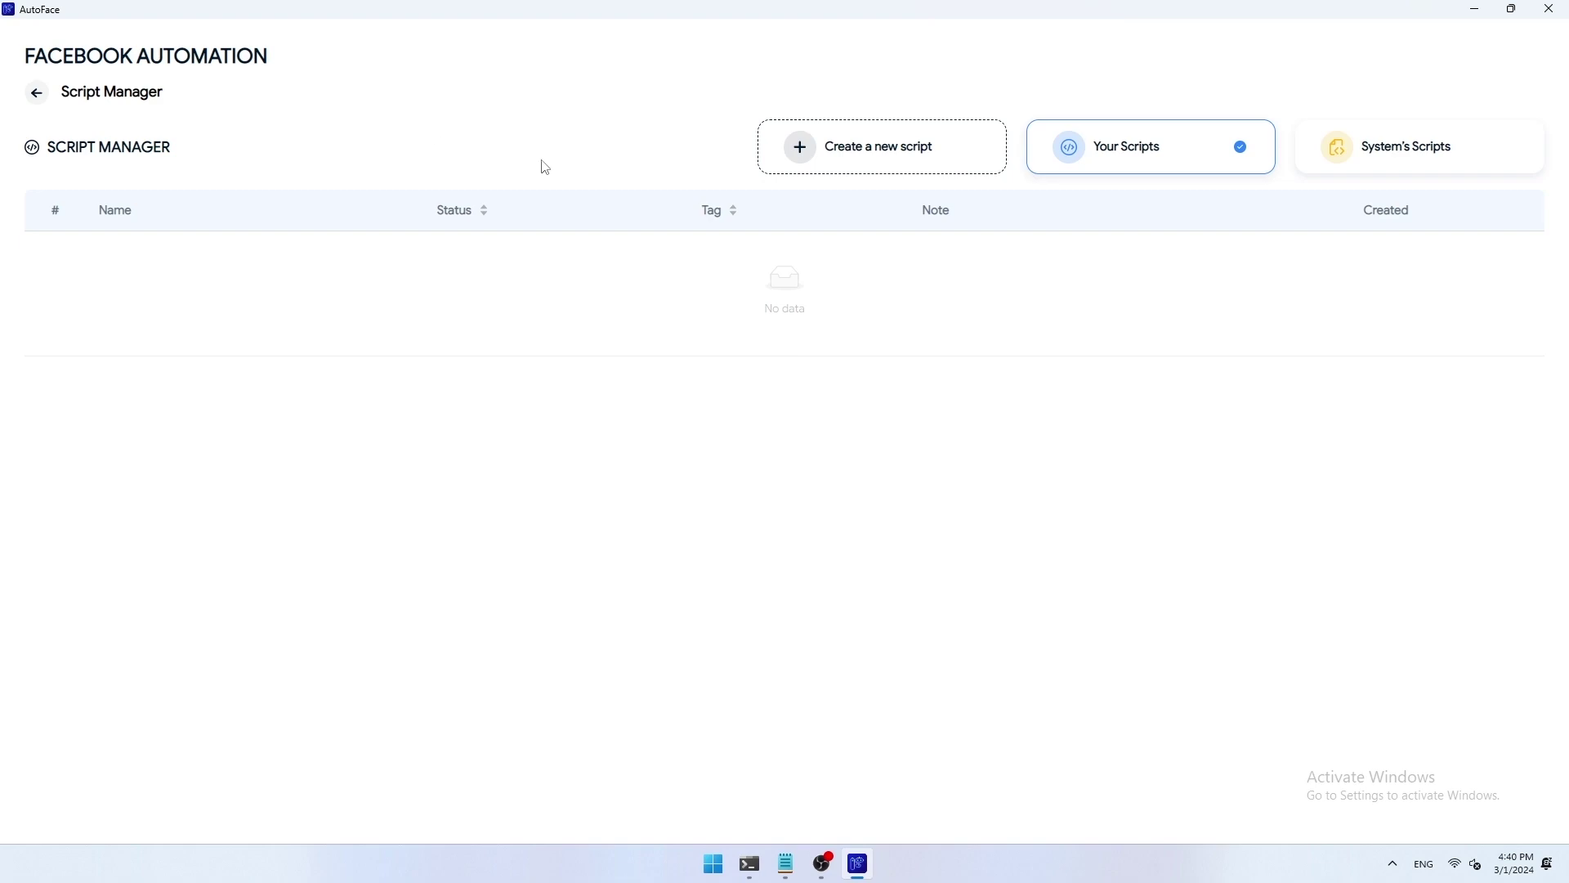
Start a new script and browse the Group and Seeding action tabs.
left_click(901, 182)
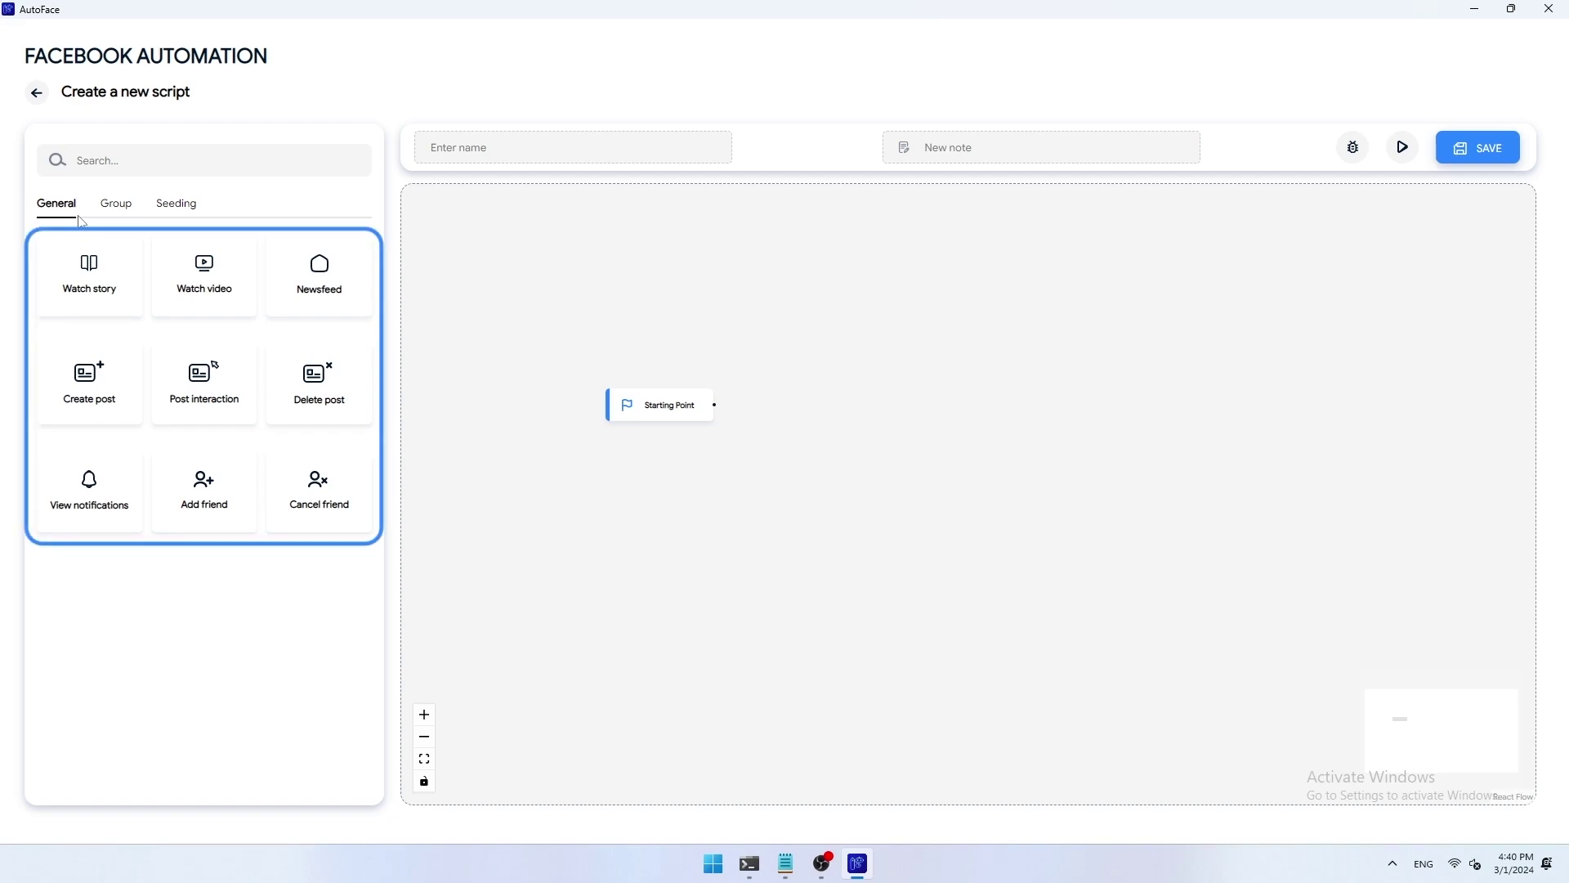
left_click(117, 204)
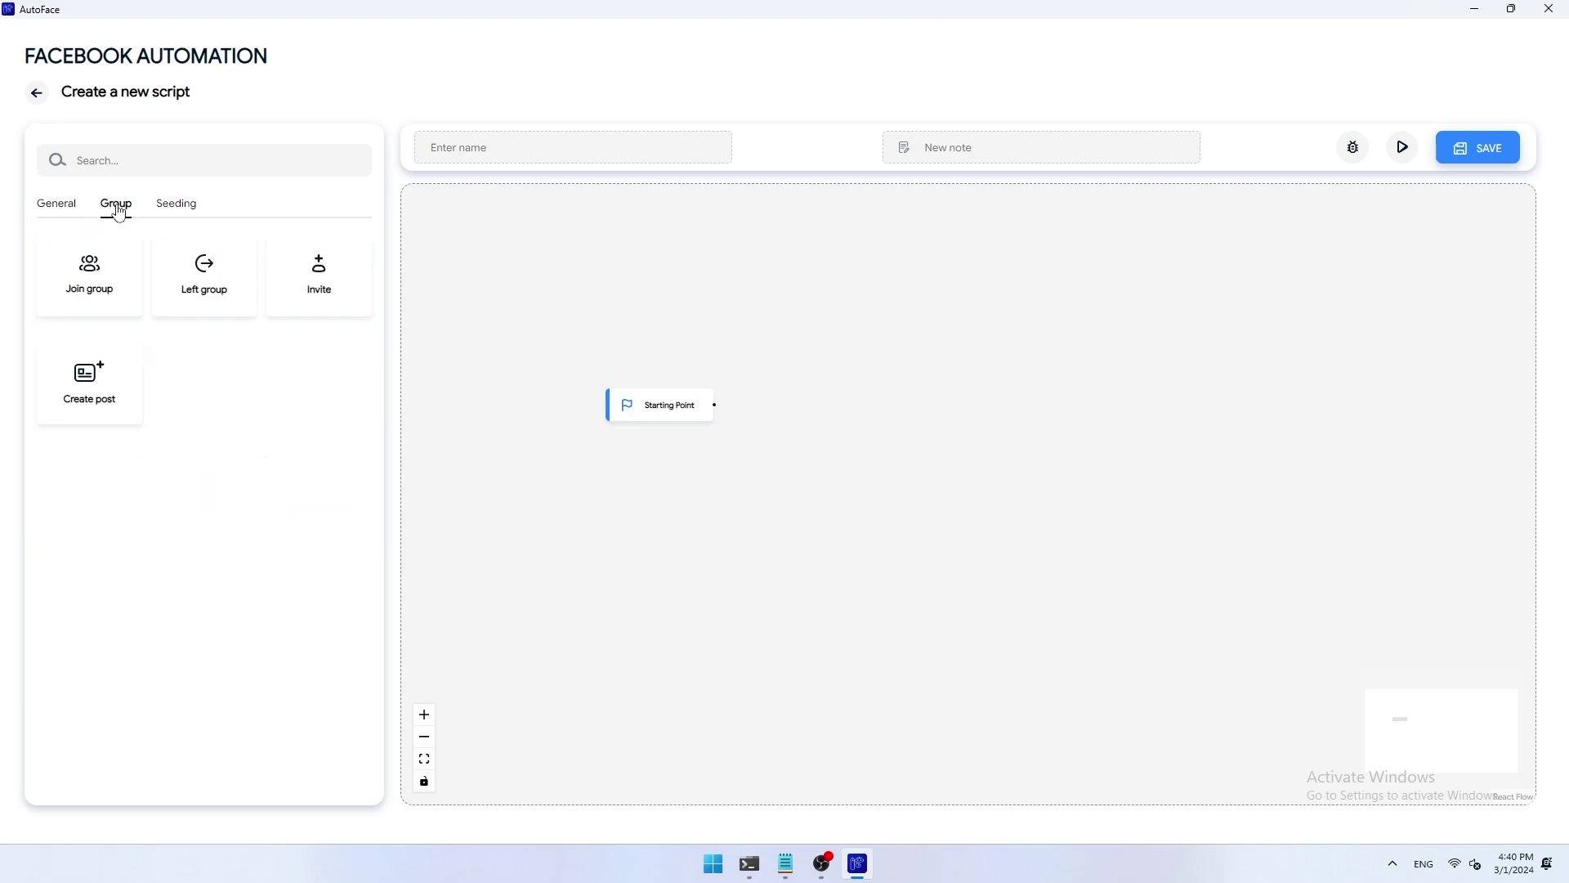
left_click(185, 215)
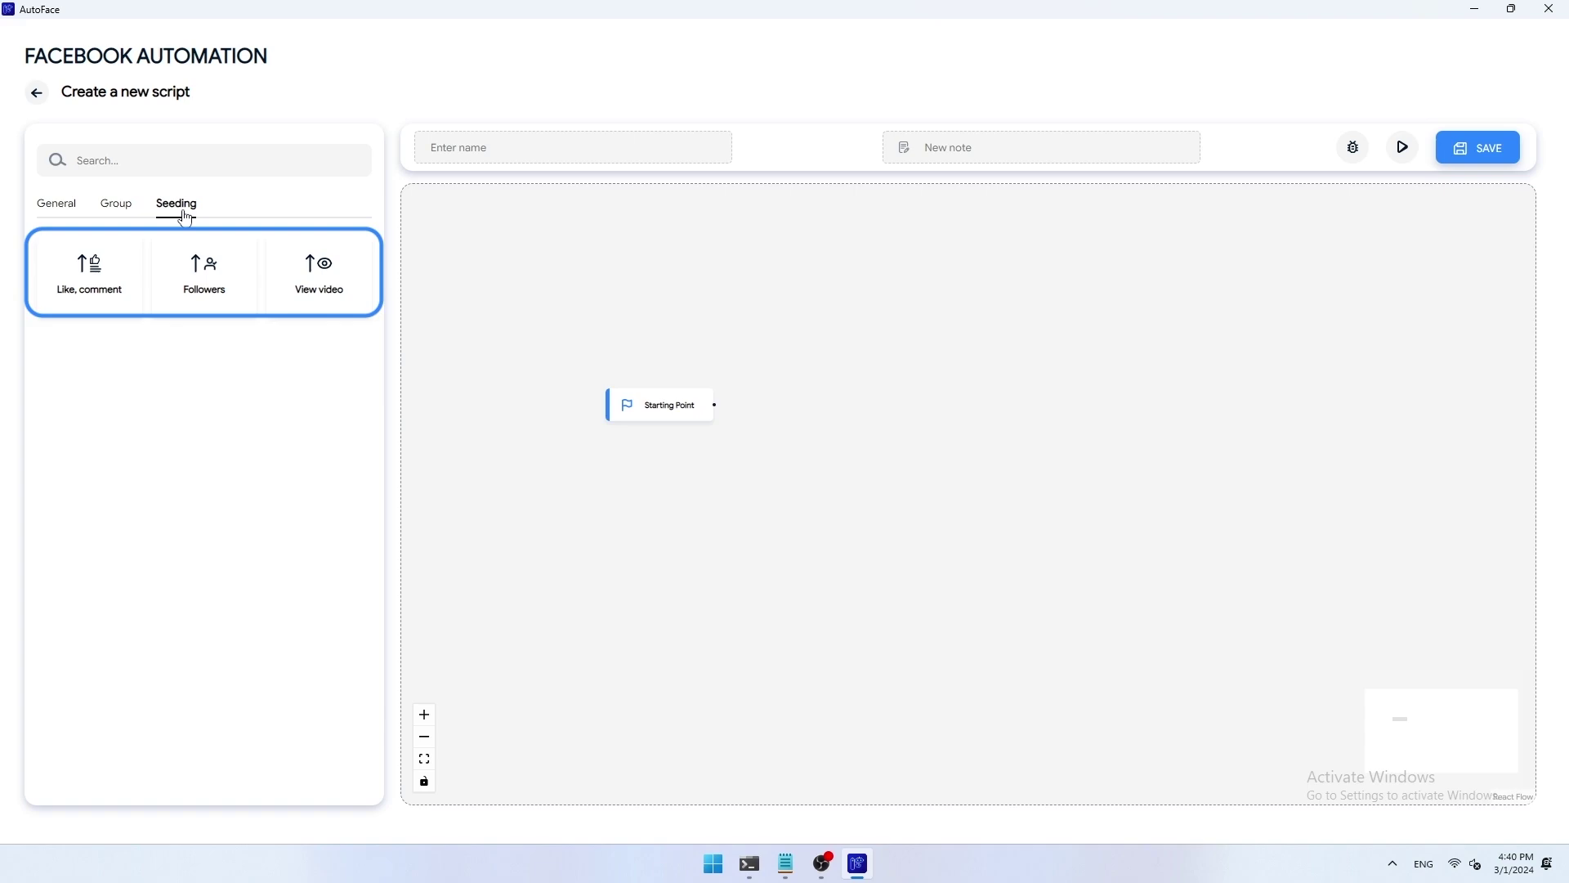
Add a Newsfeed step after Starting Point with view time 20 to 40 seconds.
left_click(69, 211)
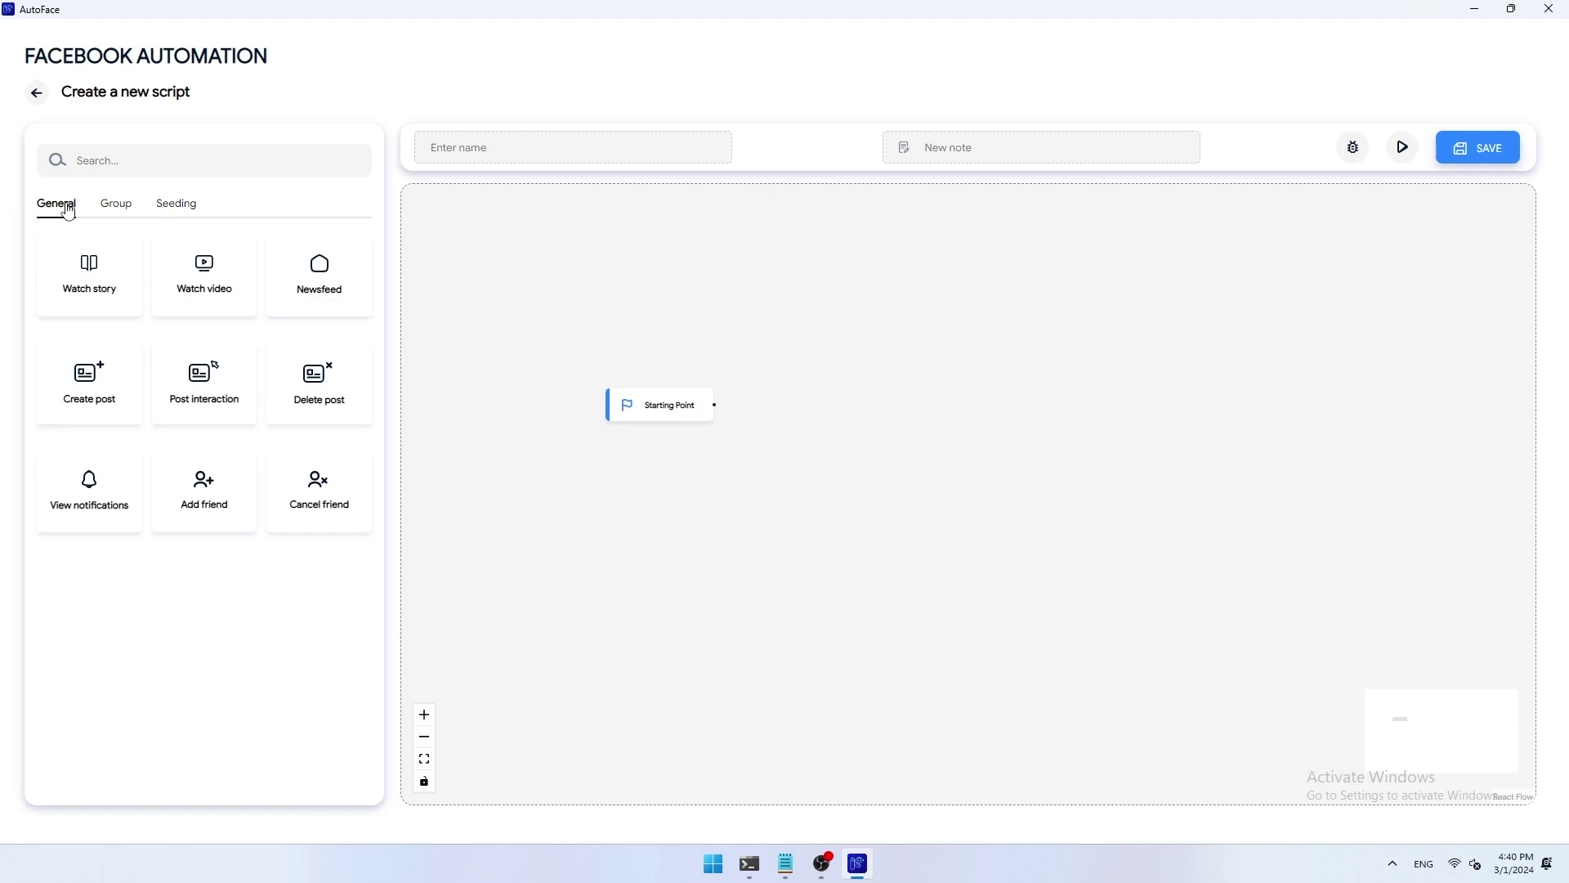
mouse_move(337, 296)
left_mouse_down()
mouse_move(739, 372)
mouse_move(805, 417)
left_mouse_up()
left_click_drag(908, 414, 859, 400)
left_click(860, 397)
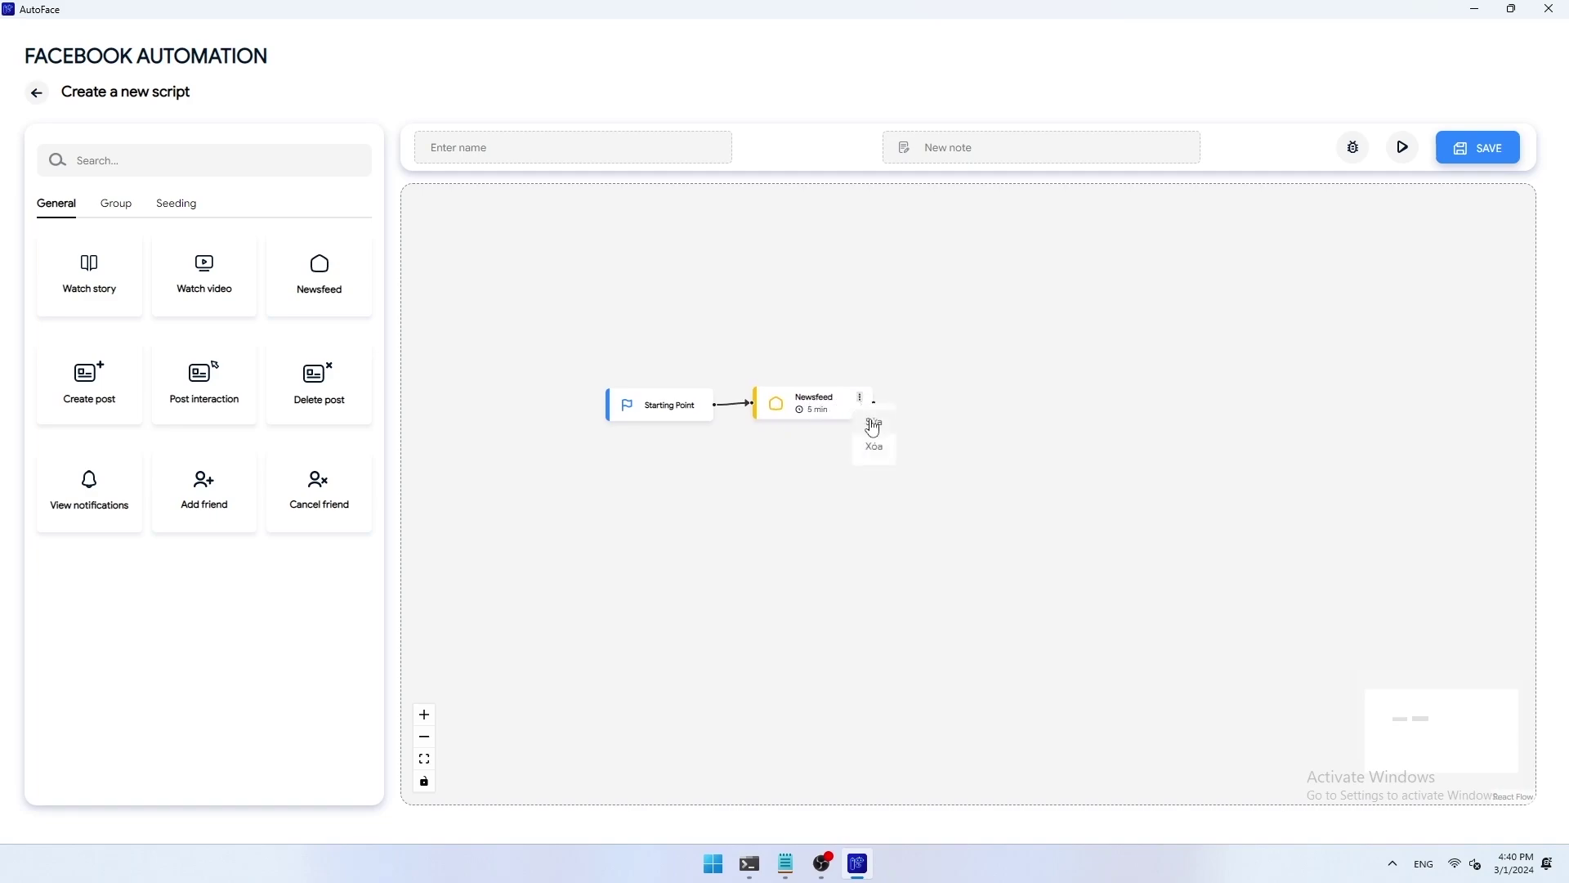
left_click(872, 427)
double_click(218, 192)
type("20")
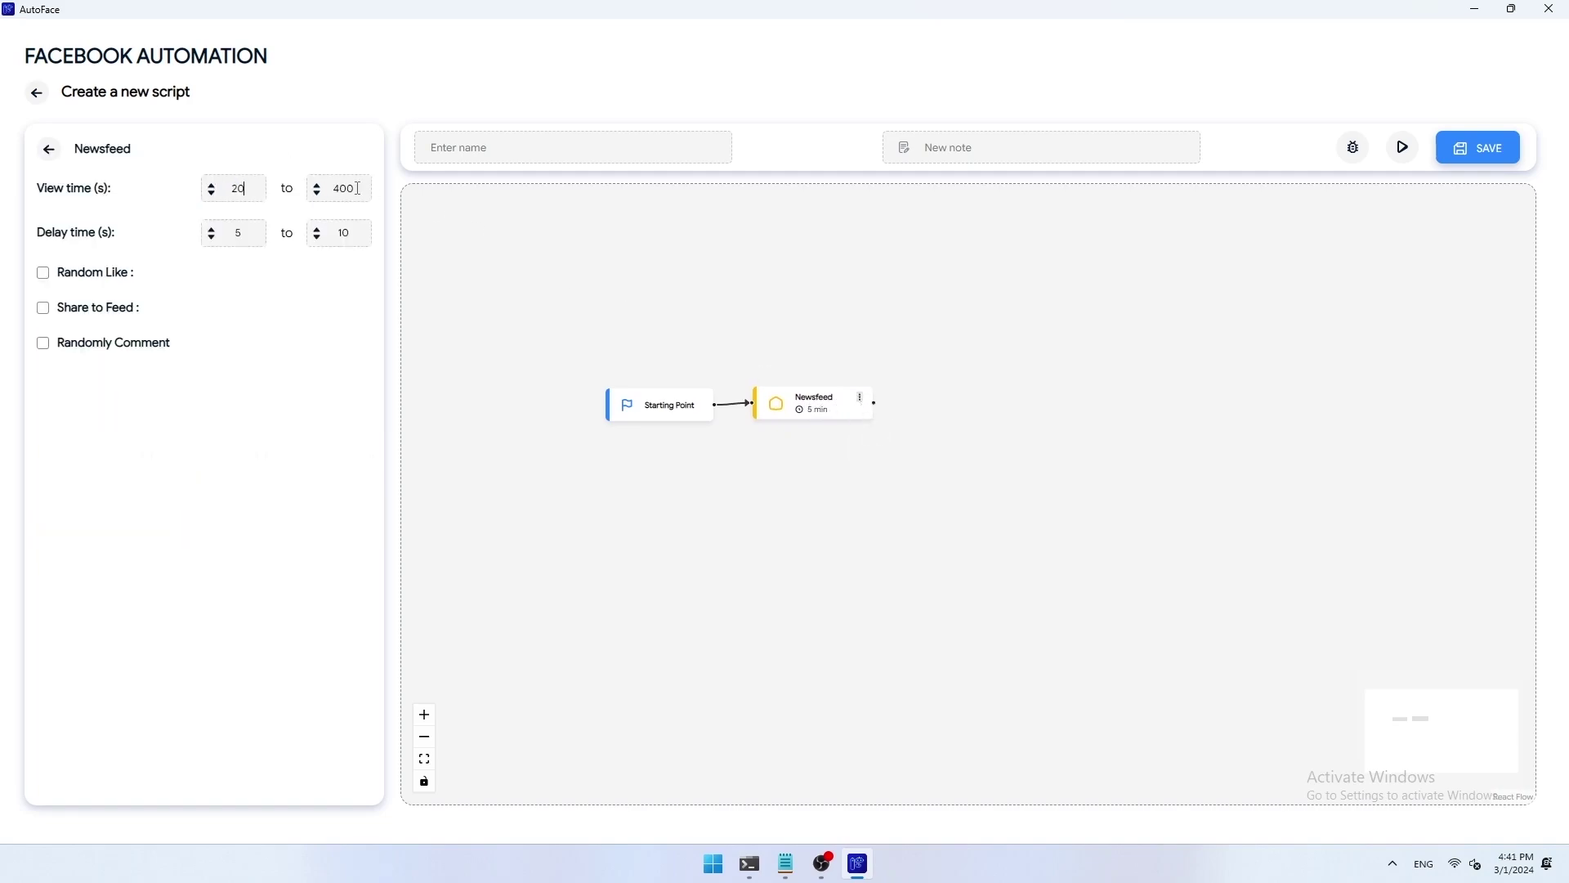
left_click(360, 190)
key("BackSpace")
Leave random liking, sharing to feed, and random commenting turned off.
left_click(43, 274)
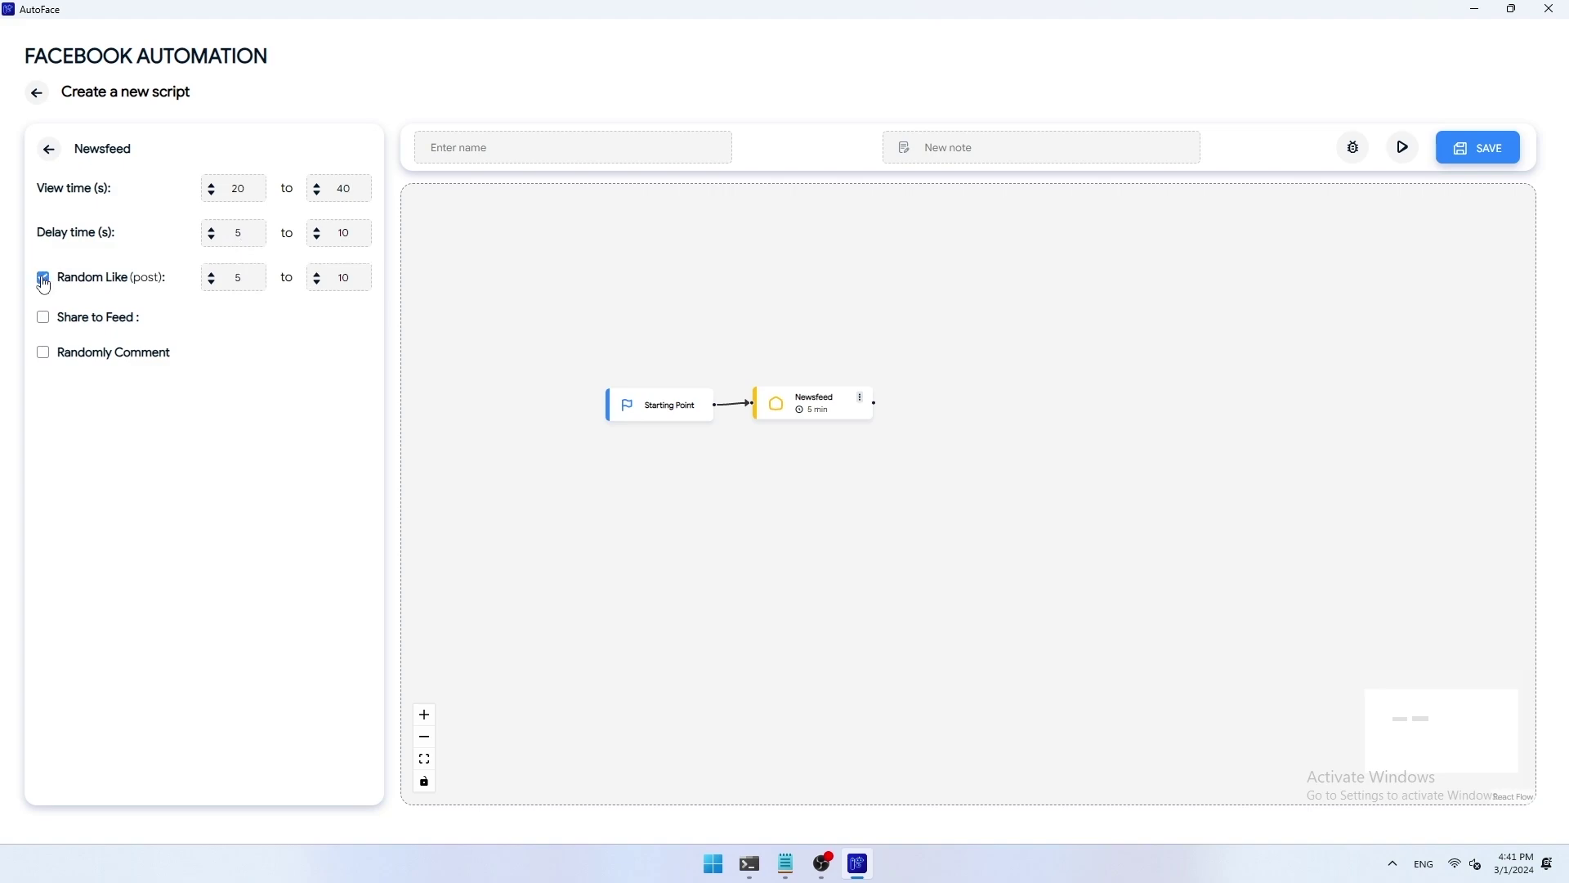
left_click(43, 279)
left_click(45, 316)
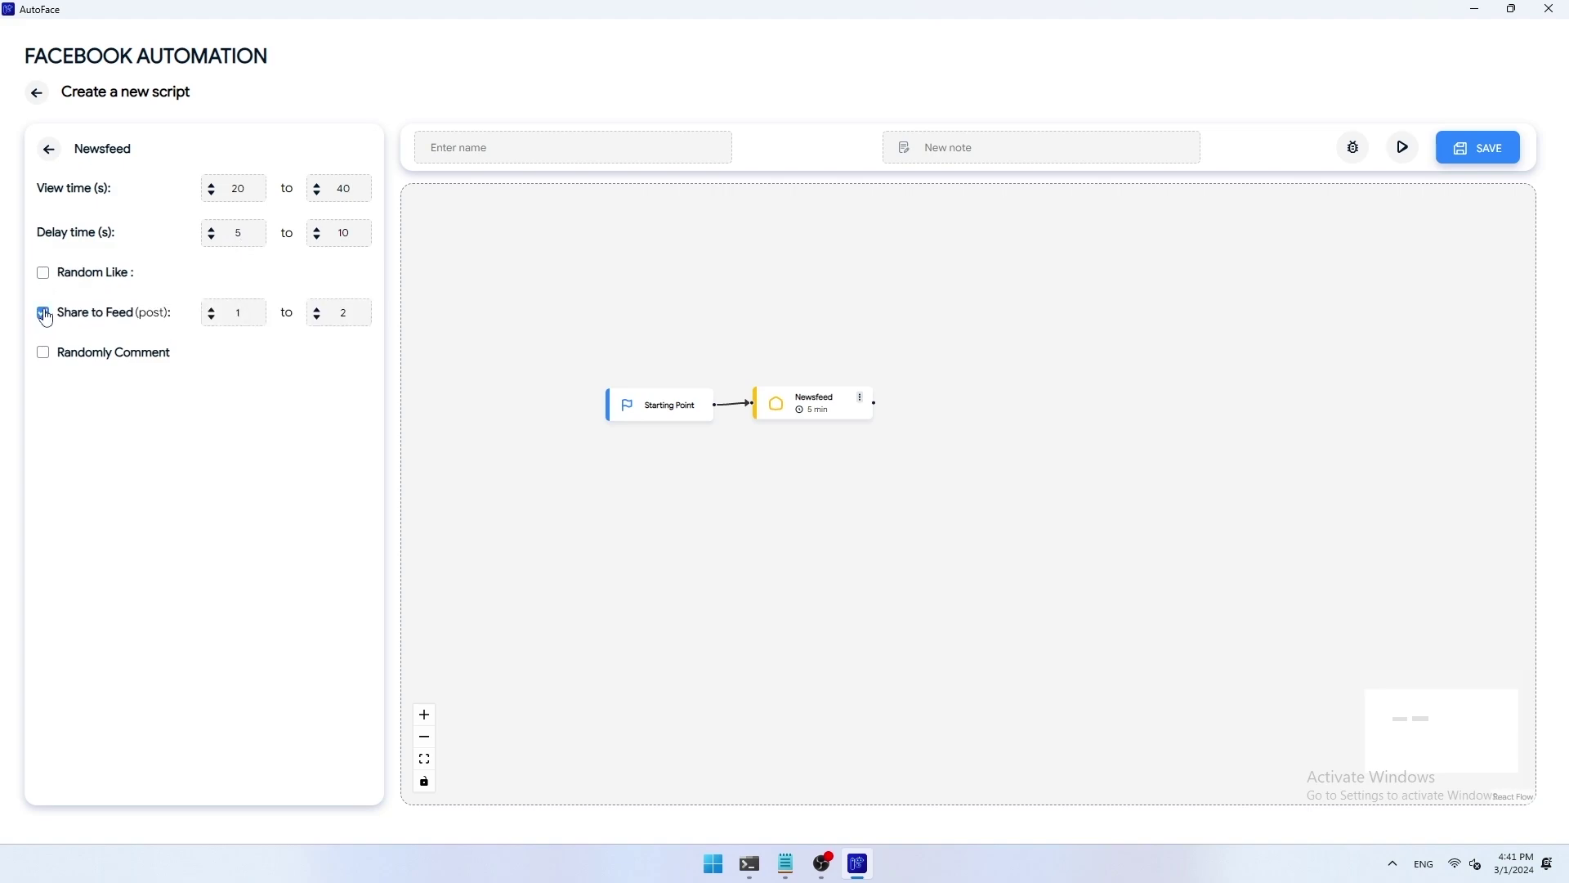
left_click(44, 314)
left_click(43, 344)
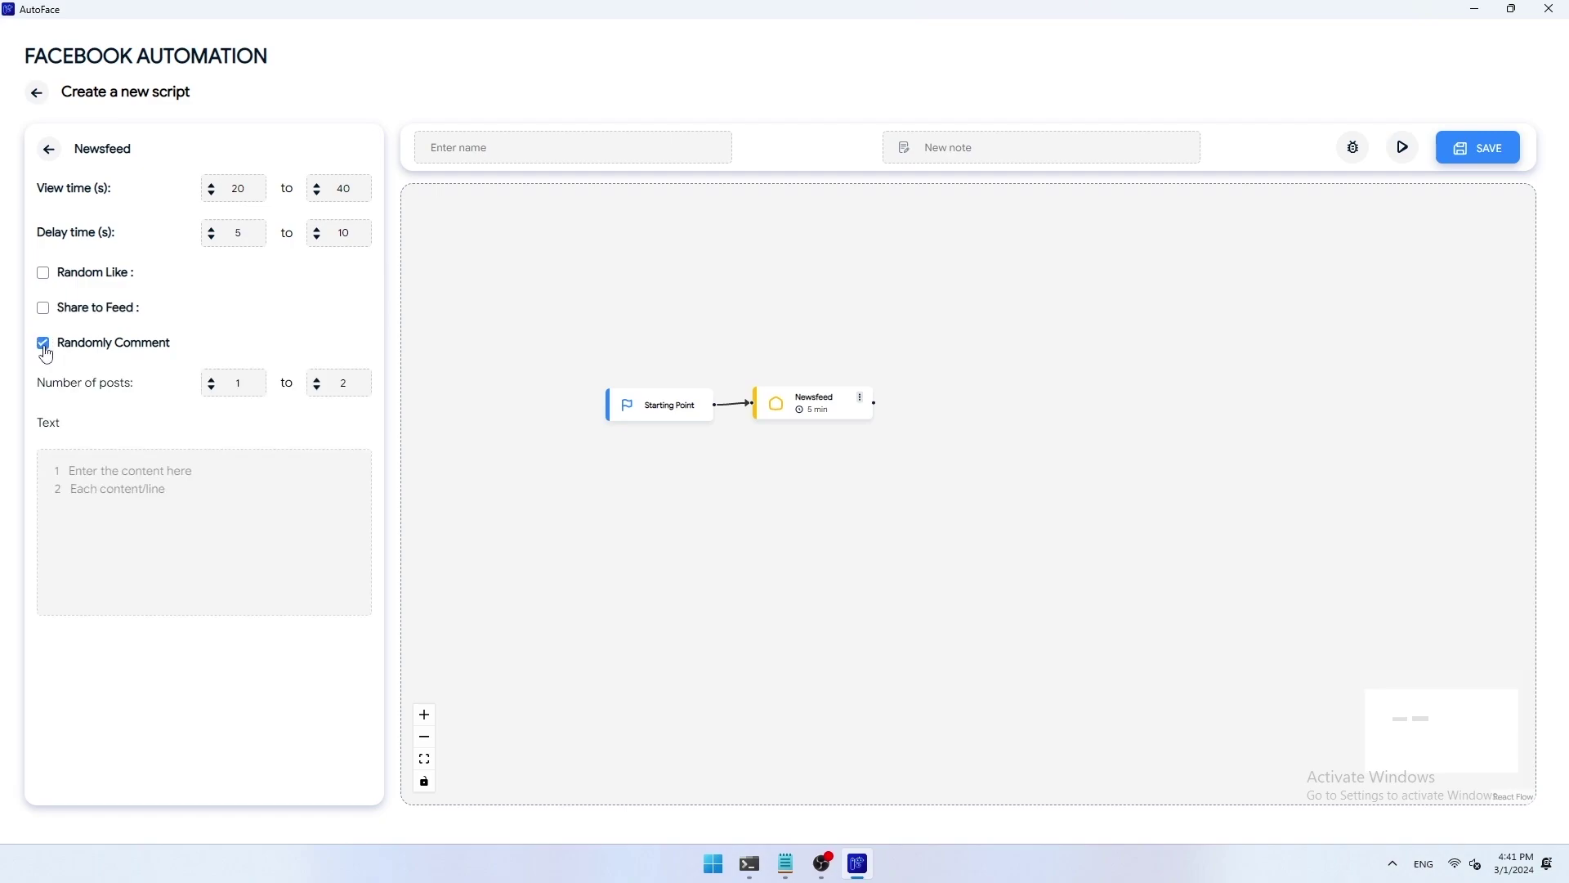
left_click(43, 345)
Name the script 'Newsfeed' with note 'test' and save it.
left_click(506, 143)
type("Newsfeed")
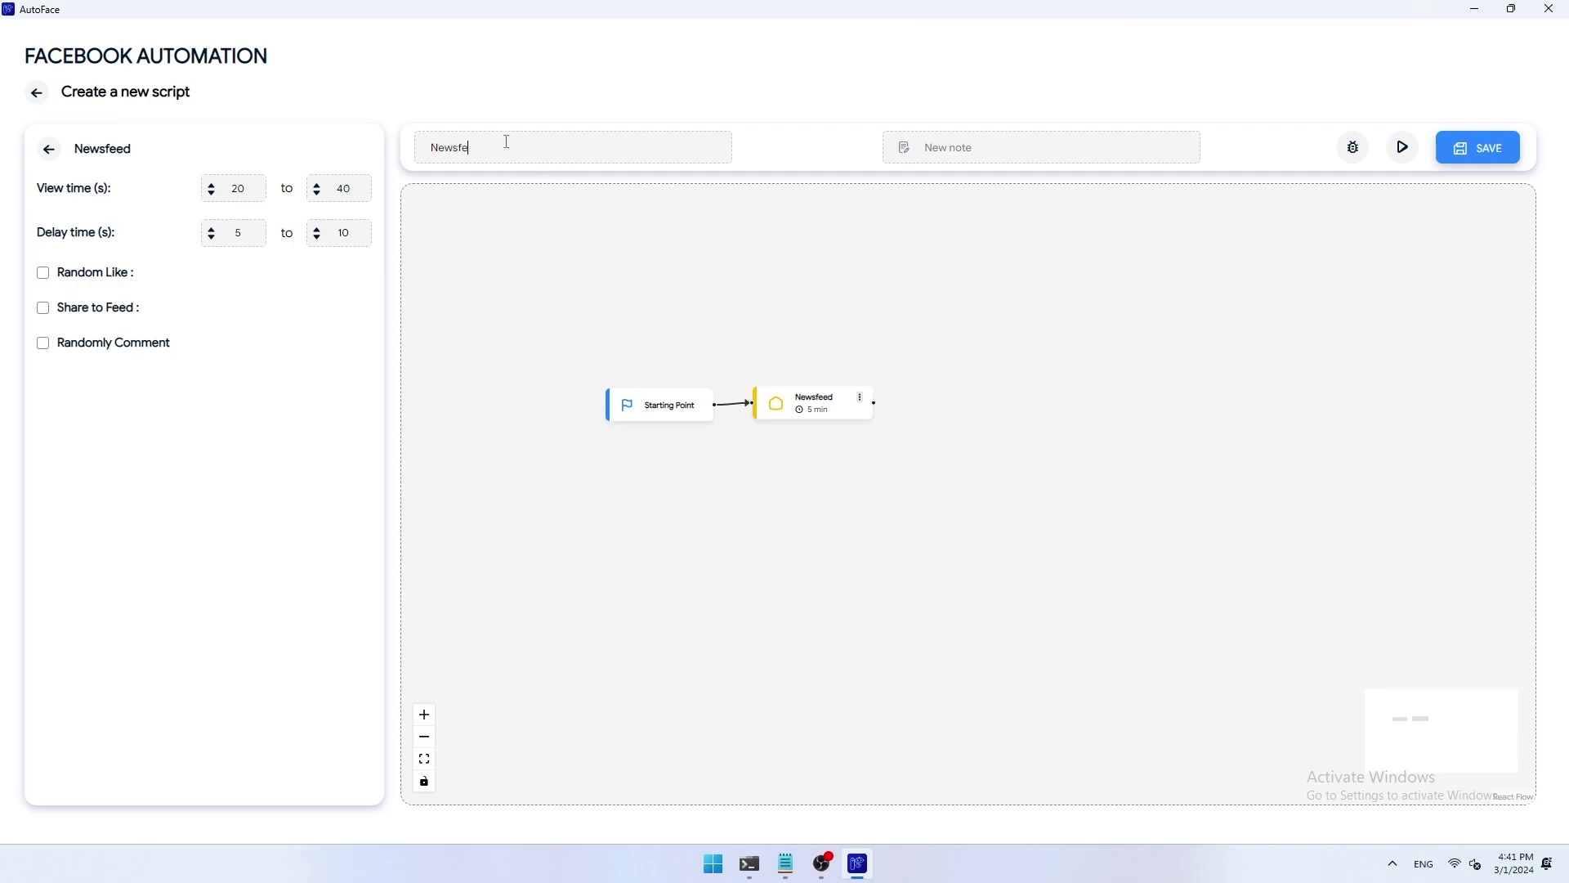
left_click(951, 143)
type("test")
left_click(1472, 158)
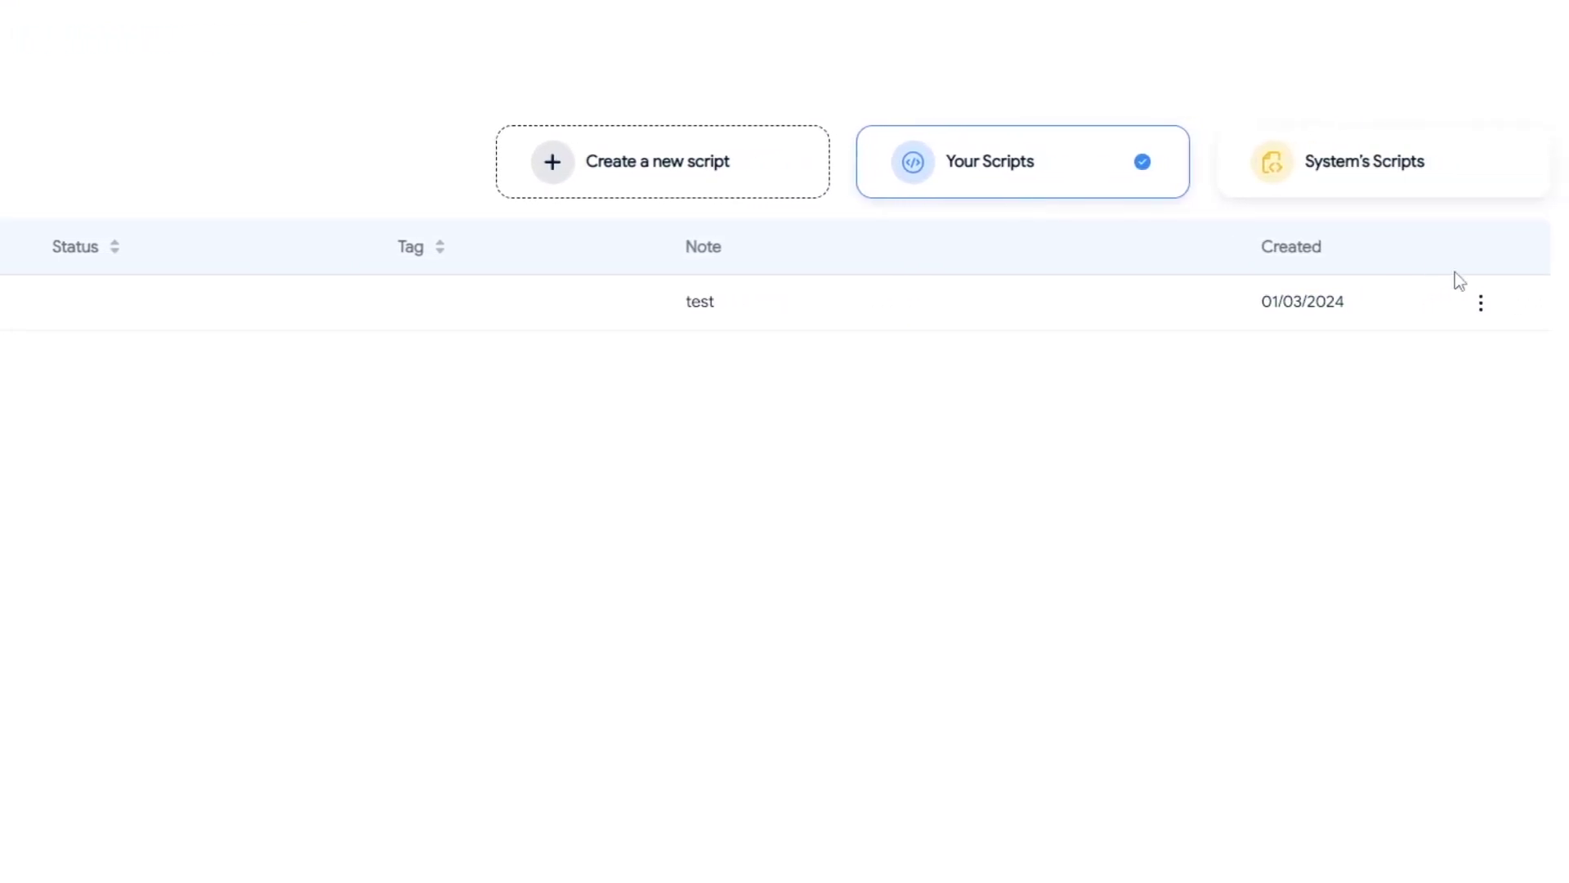
left_click(1481, 305)
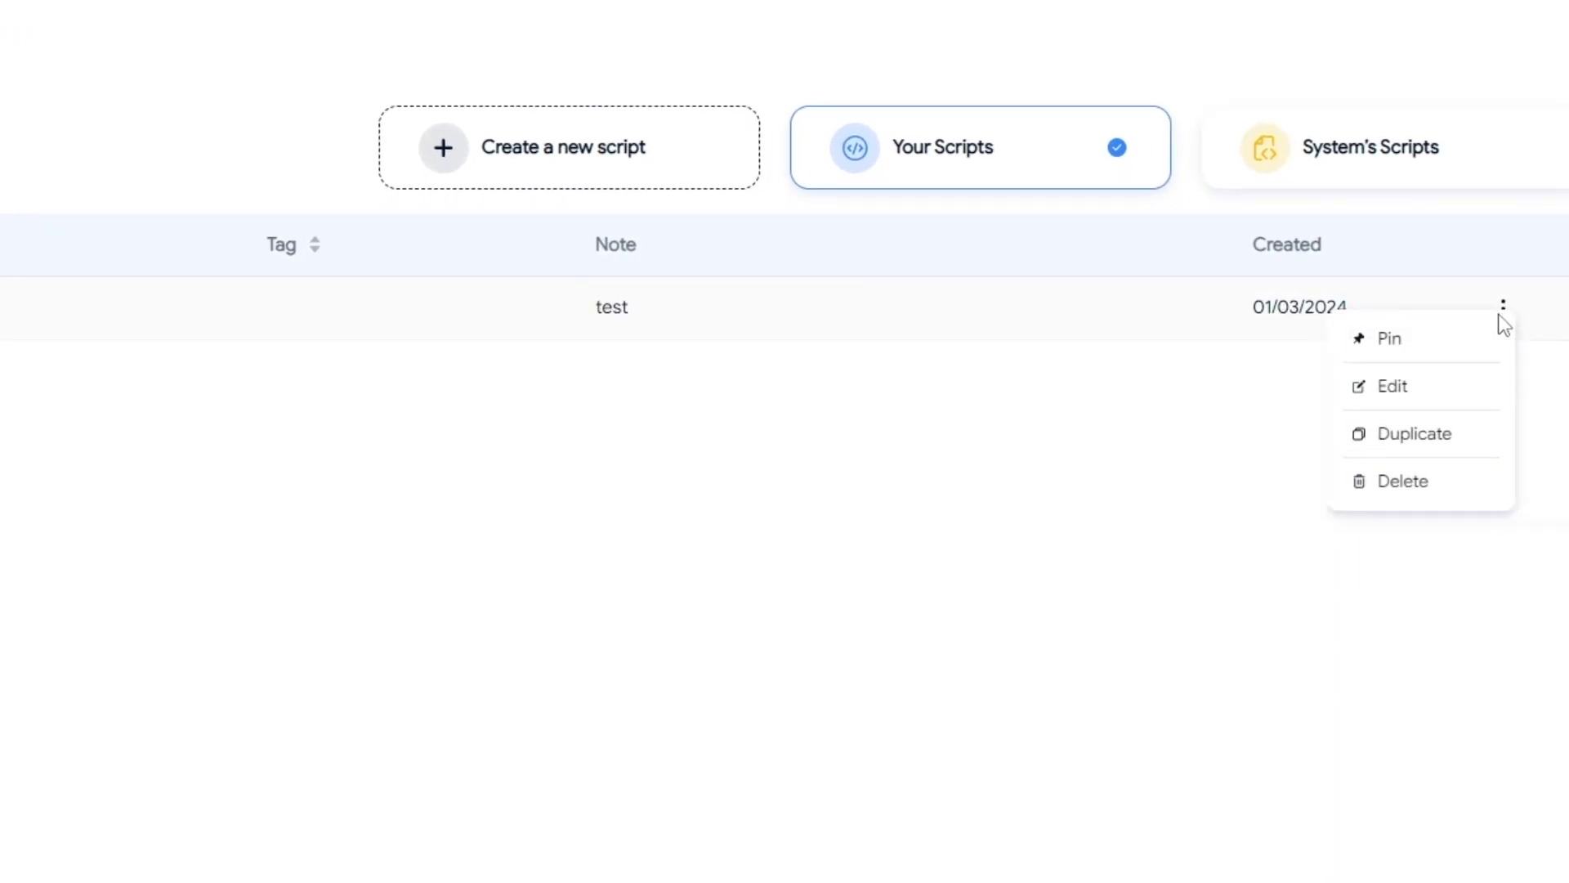
left_click(1502, 304)
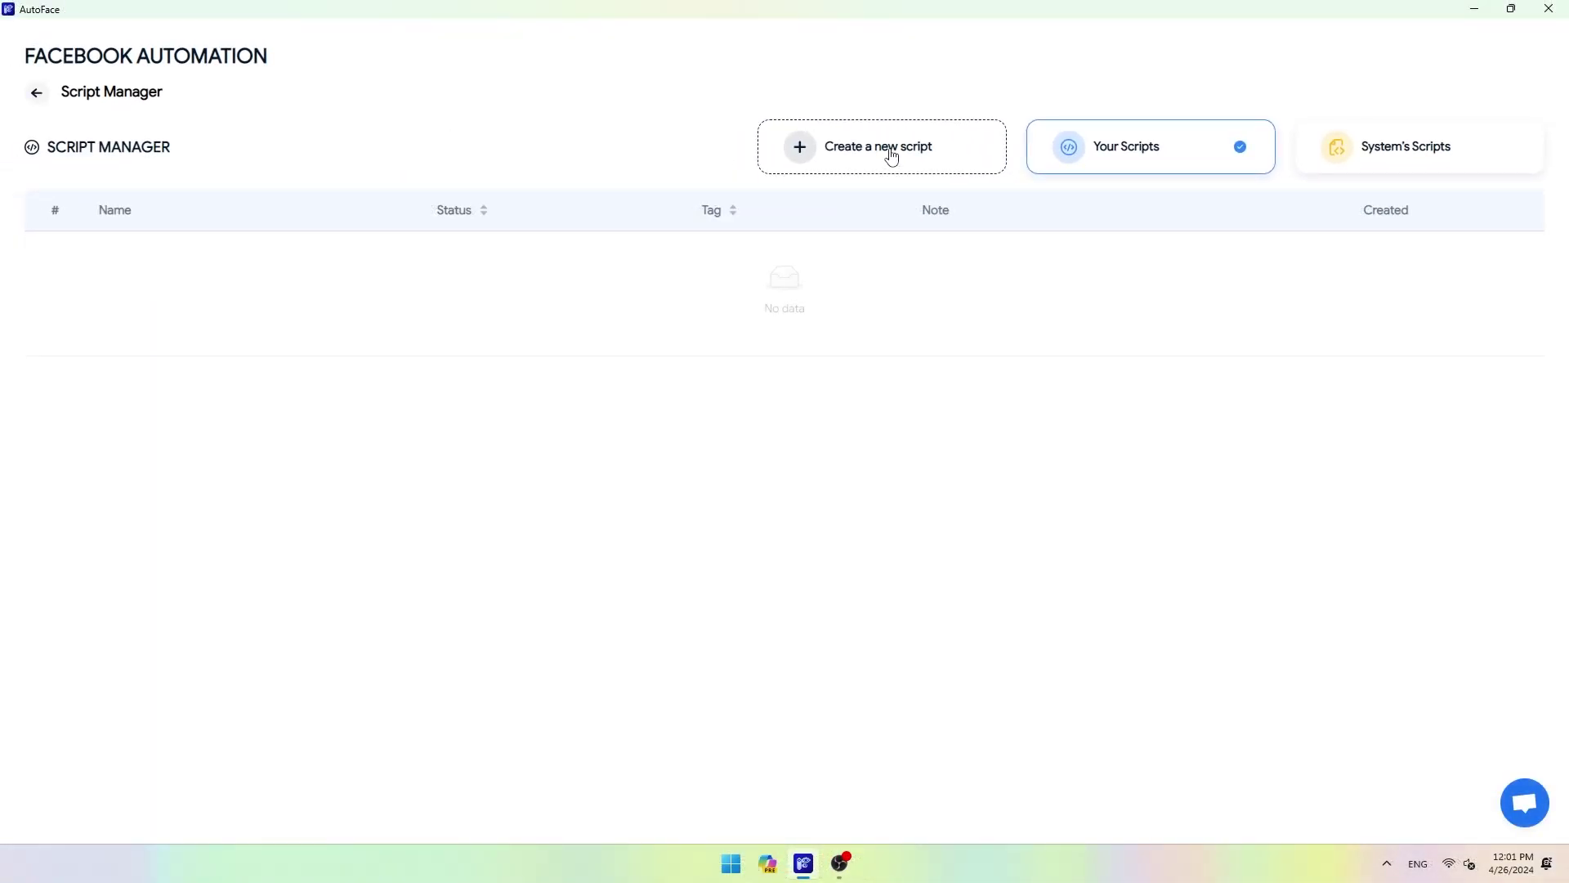
Start a new script and add an Account > Login step after Starting Point.
left_click(890, 152)
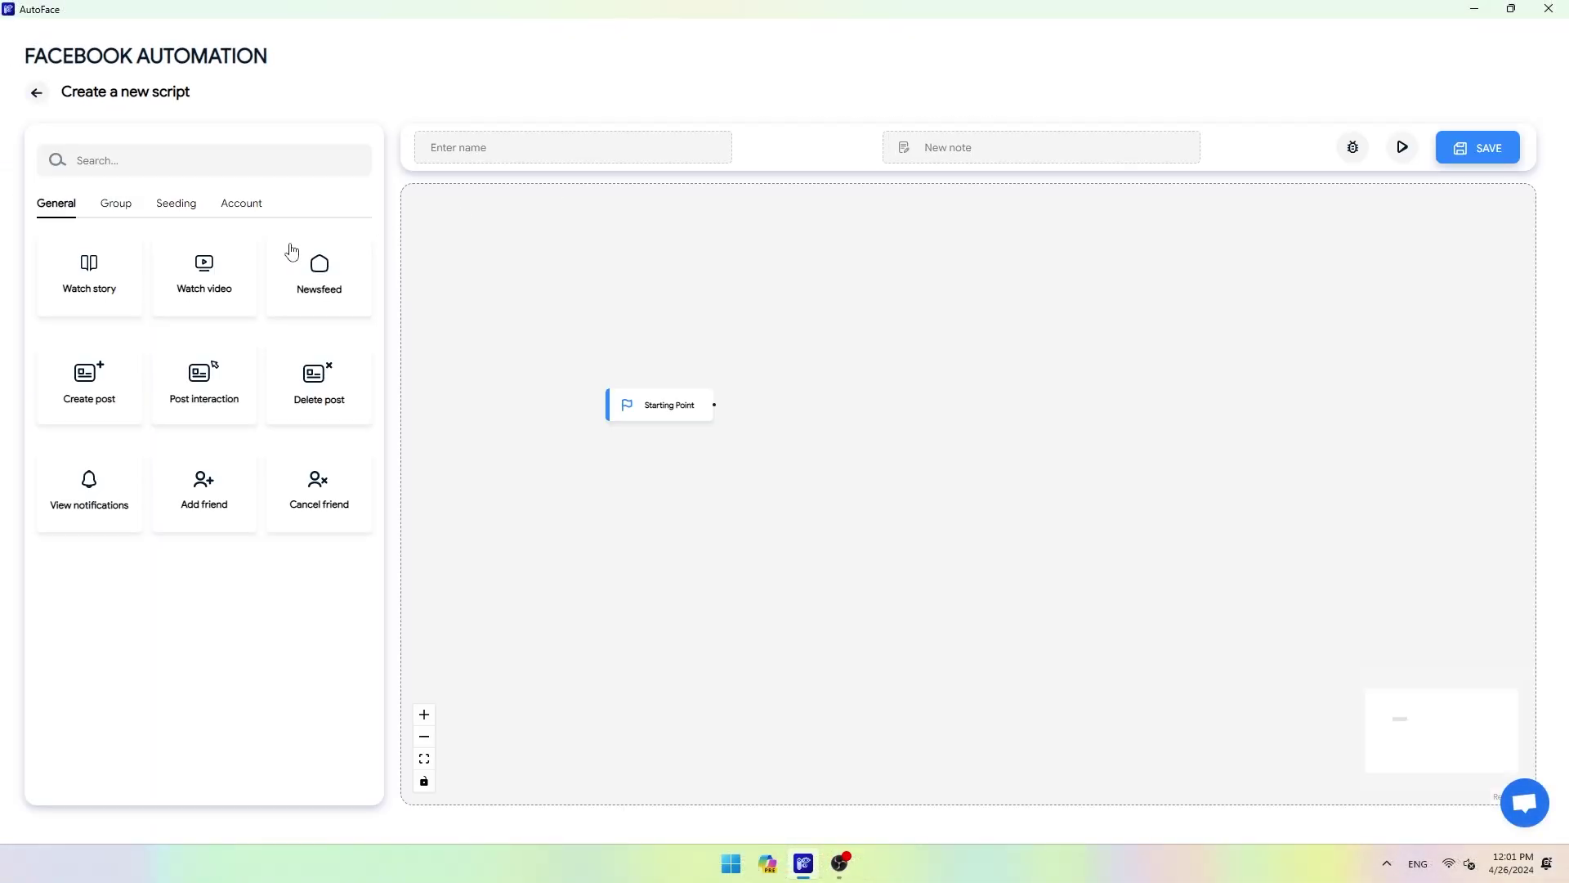
left_click(243, 205)
left_click_drag(90, 282, 817, 410)
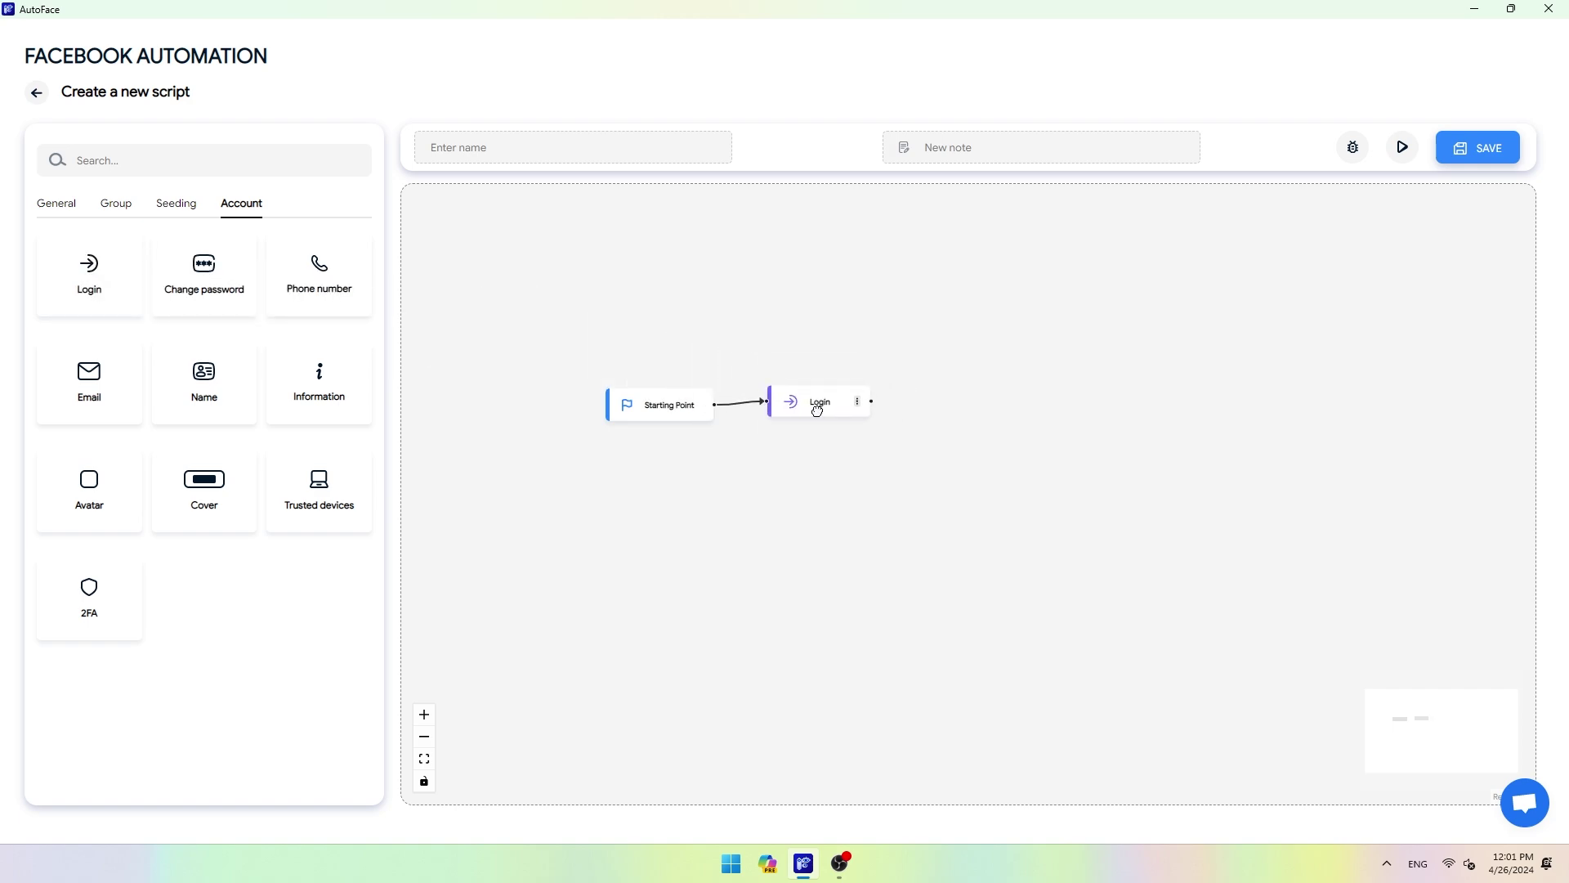
Set the Login step to UID login with a 5–10 second delay.
left_click(857, 402)
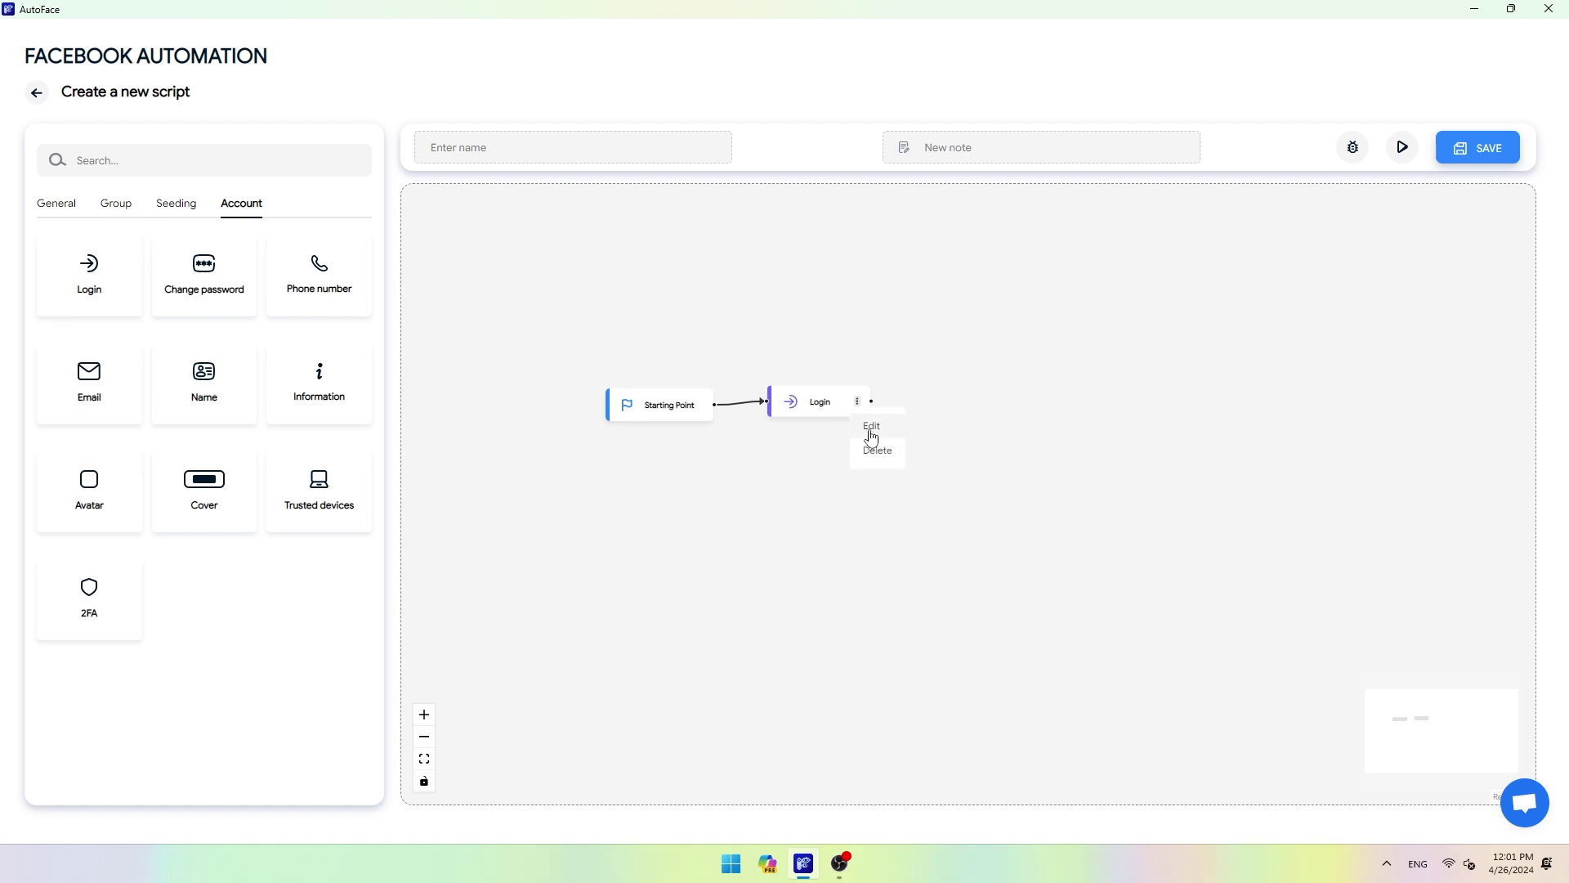
left_click(871, 426)
left_click(161, 235)
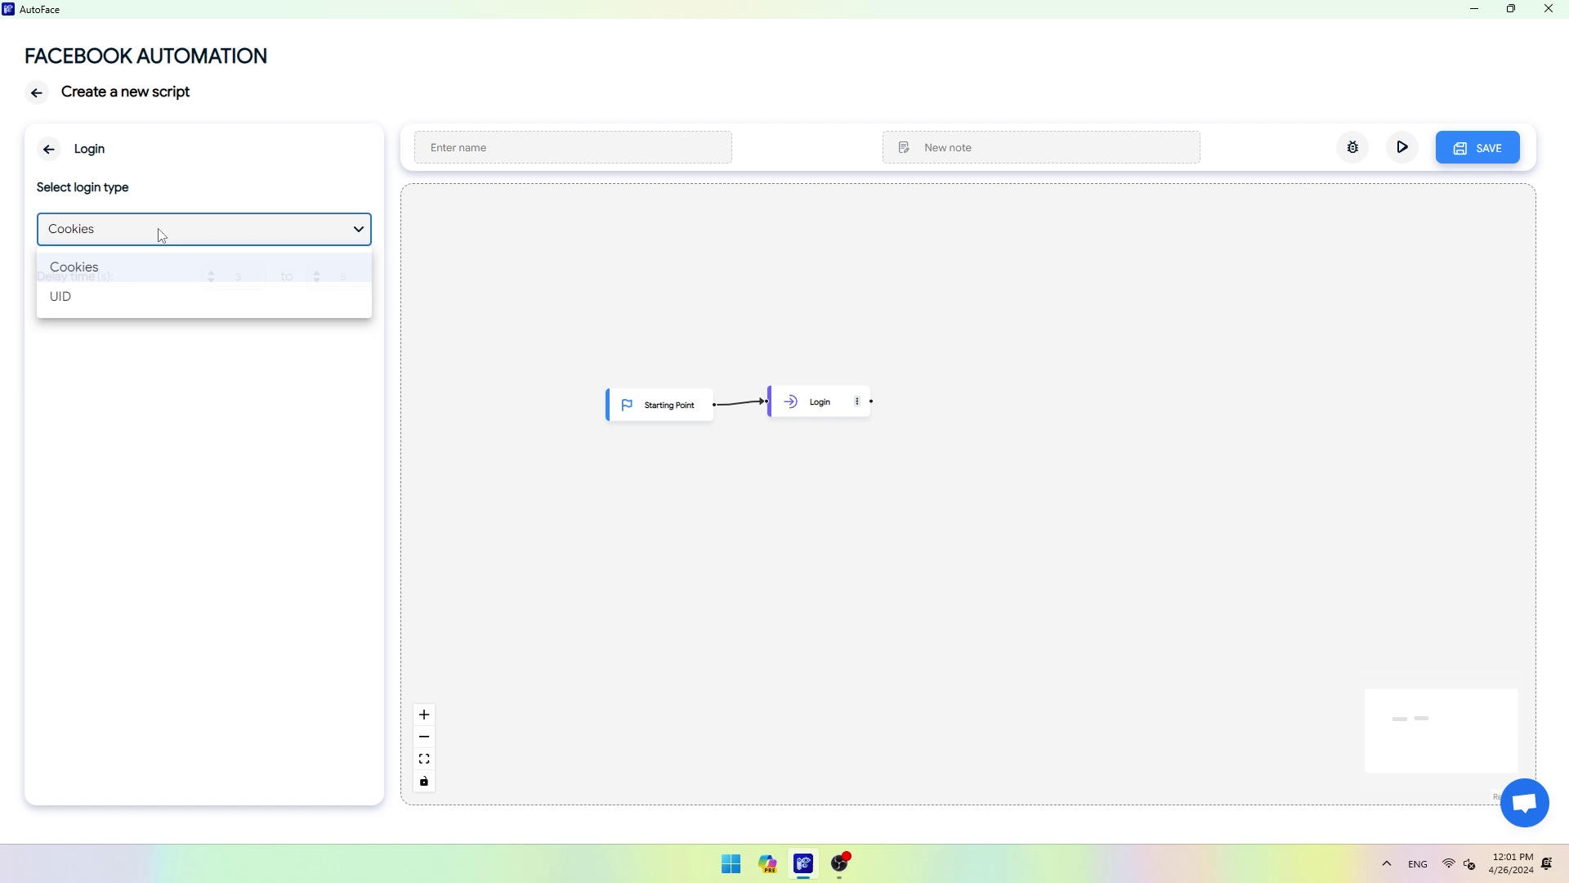
left_click(114, 298)
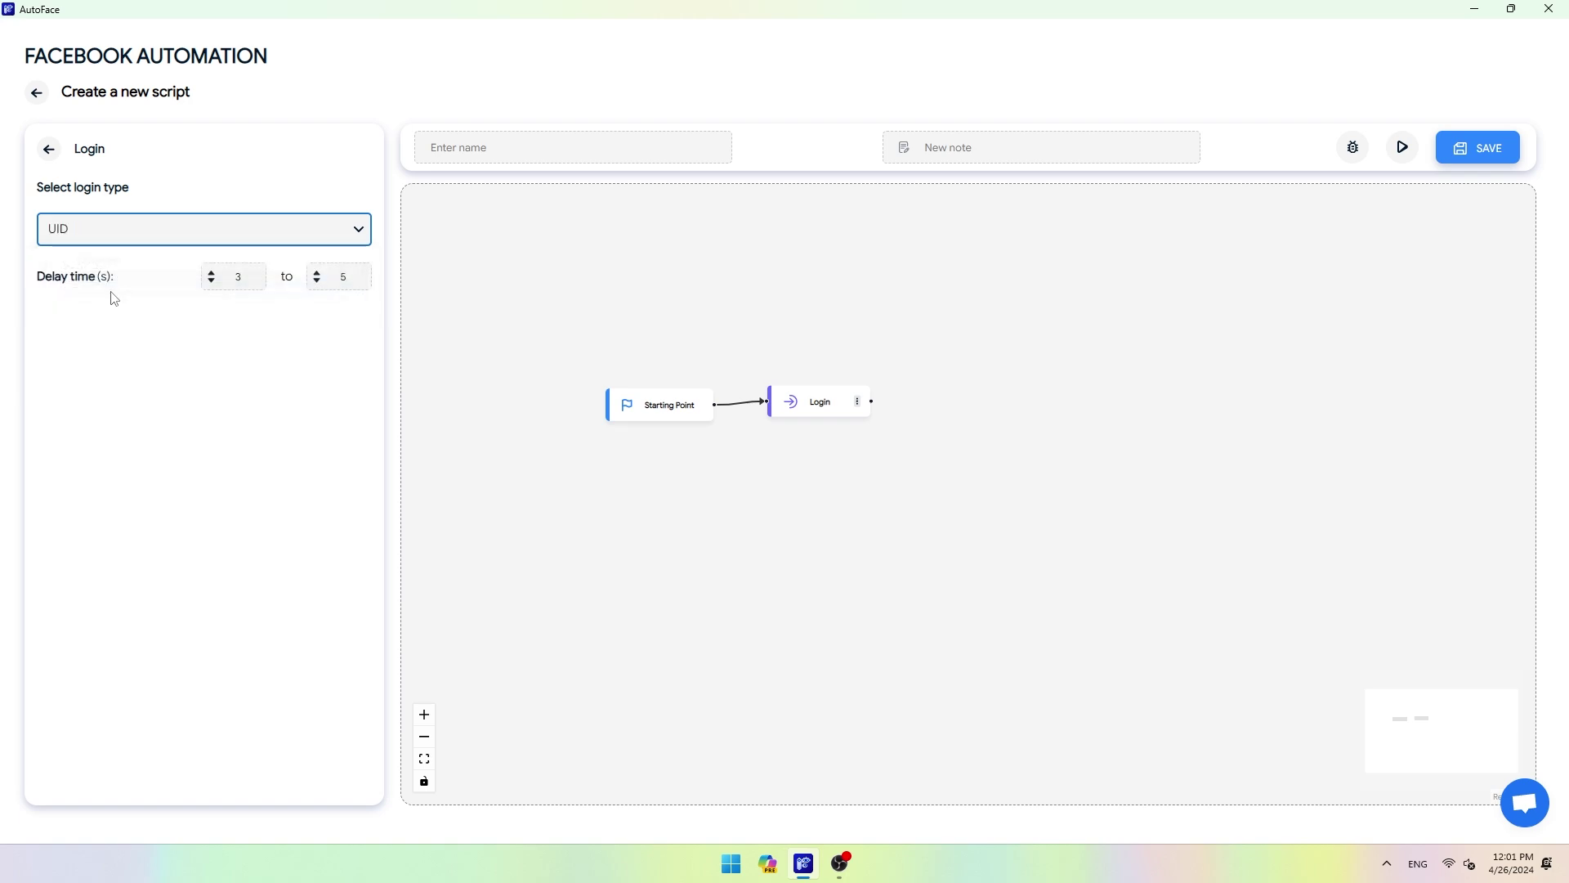
double_click(234, 279)
type("5")
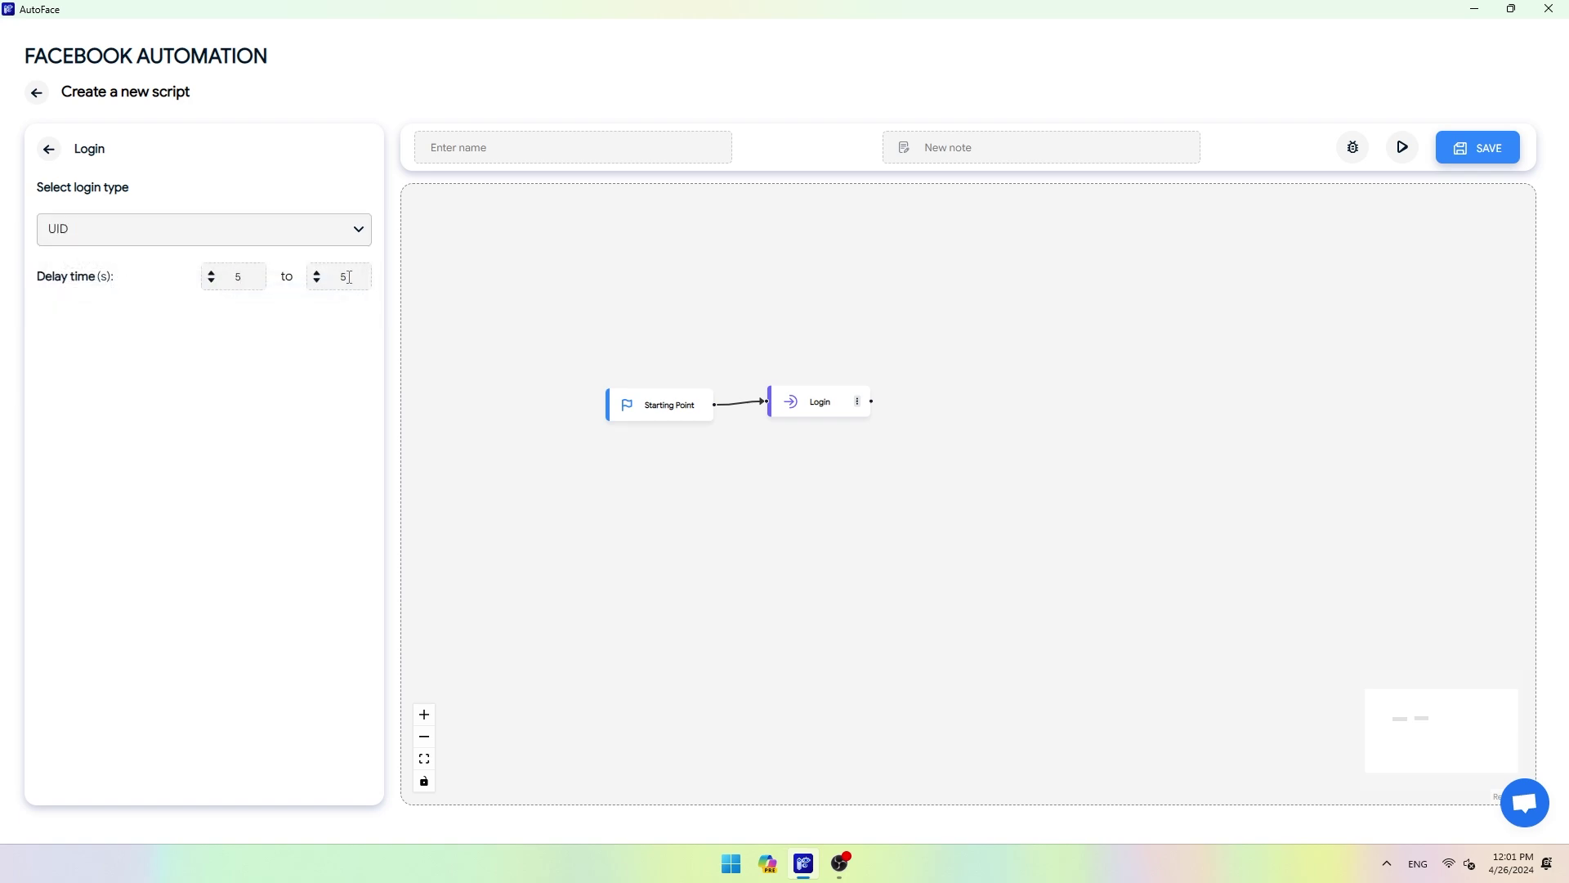
double_click(343, 277)
type("10")
Name the script 'Login' with note 'auto' and run the debug check.
left_click(480, 147)
type("Login")
left_click(953, 144)
type("auto")
left_click(1353, 149)
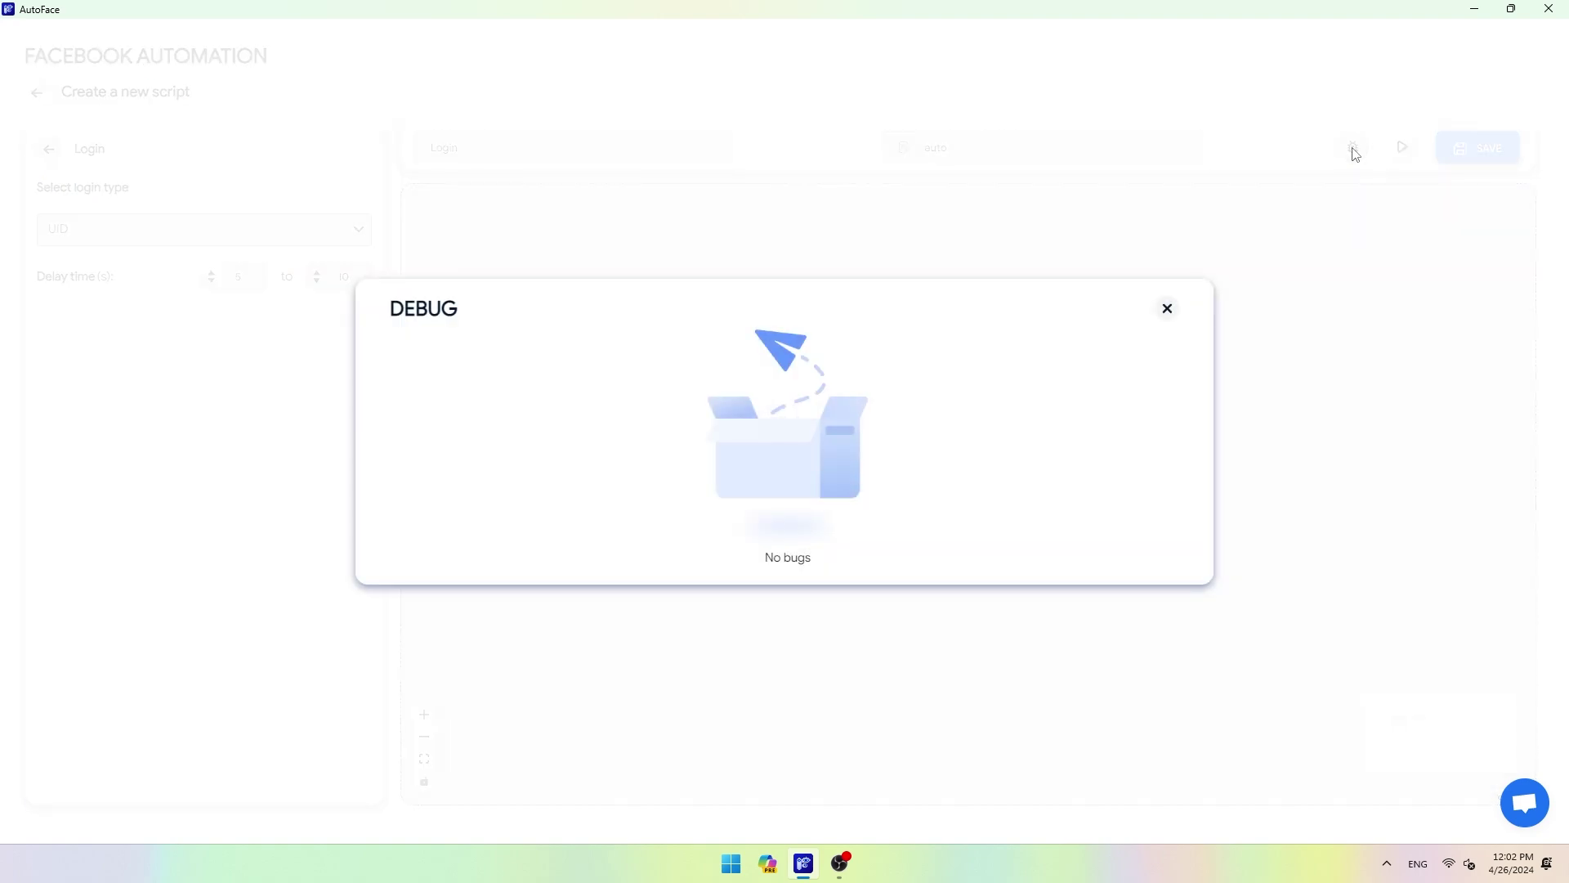
Dismiss the debug result and test-run the Login script on profile 1.
left_click(1167, 309)
left_click(1400, 149)
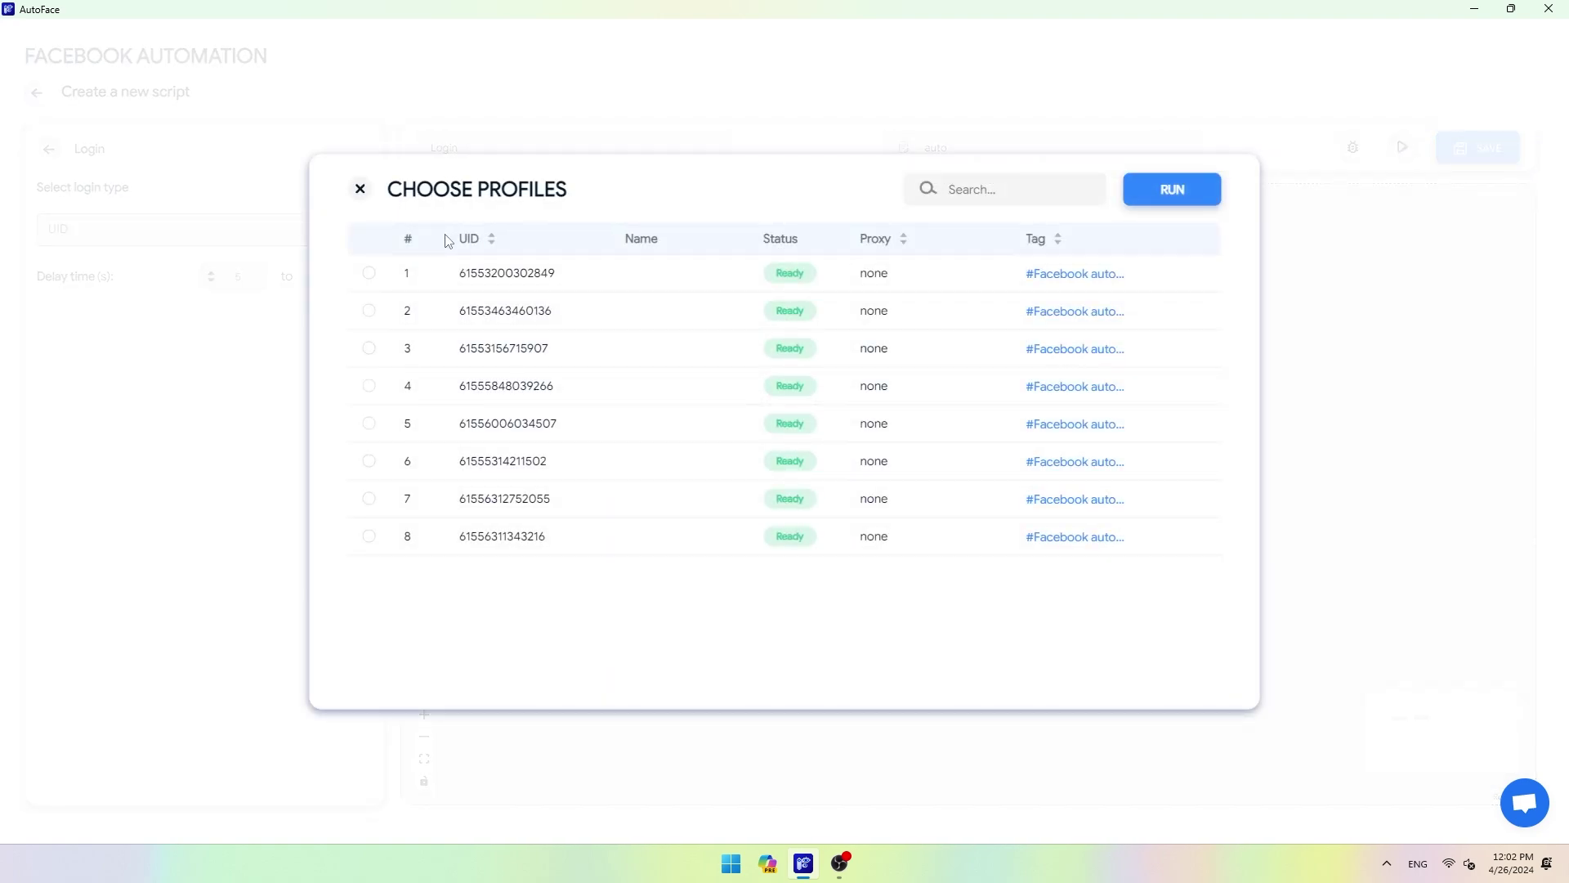
left_click(369, 273)
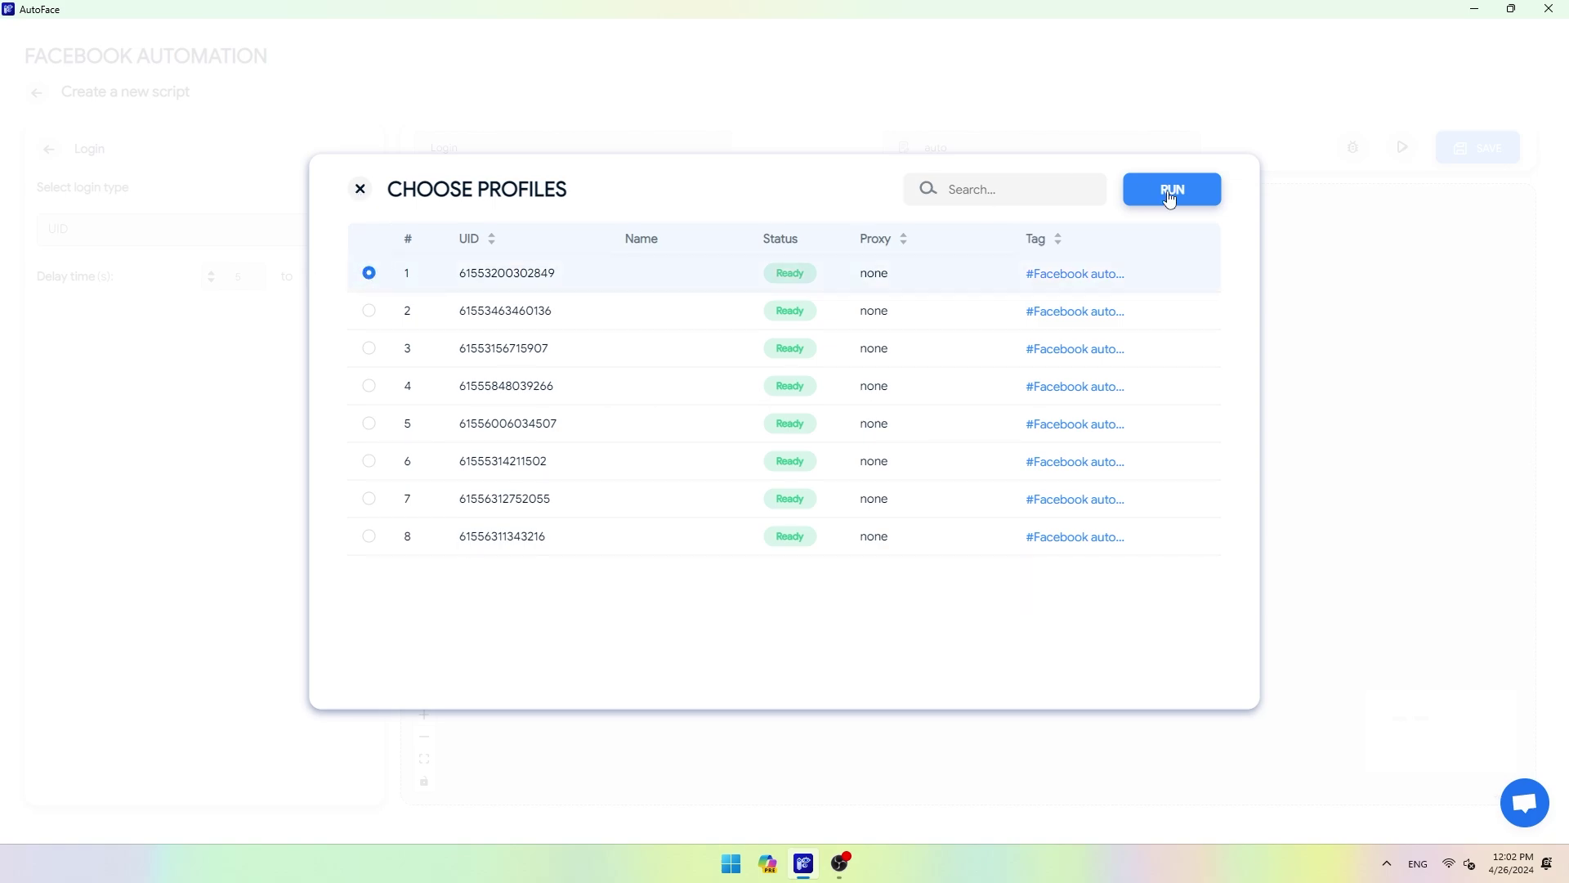
left_click(1173, 194)
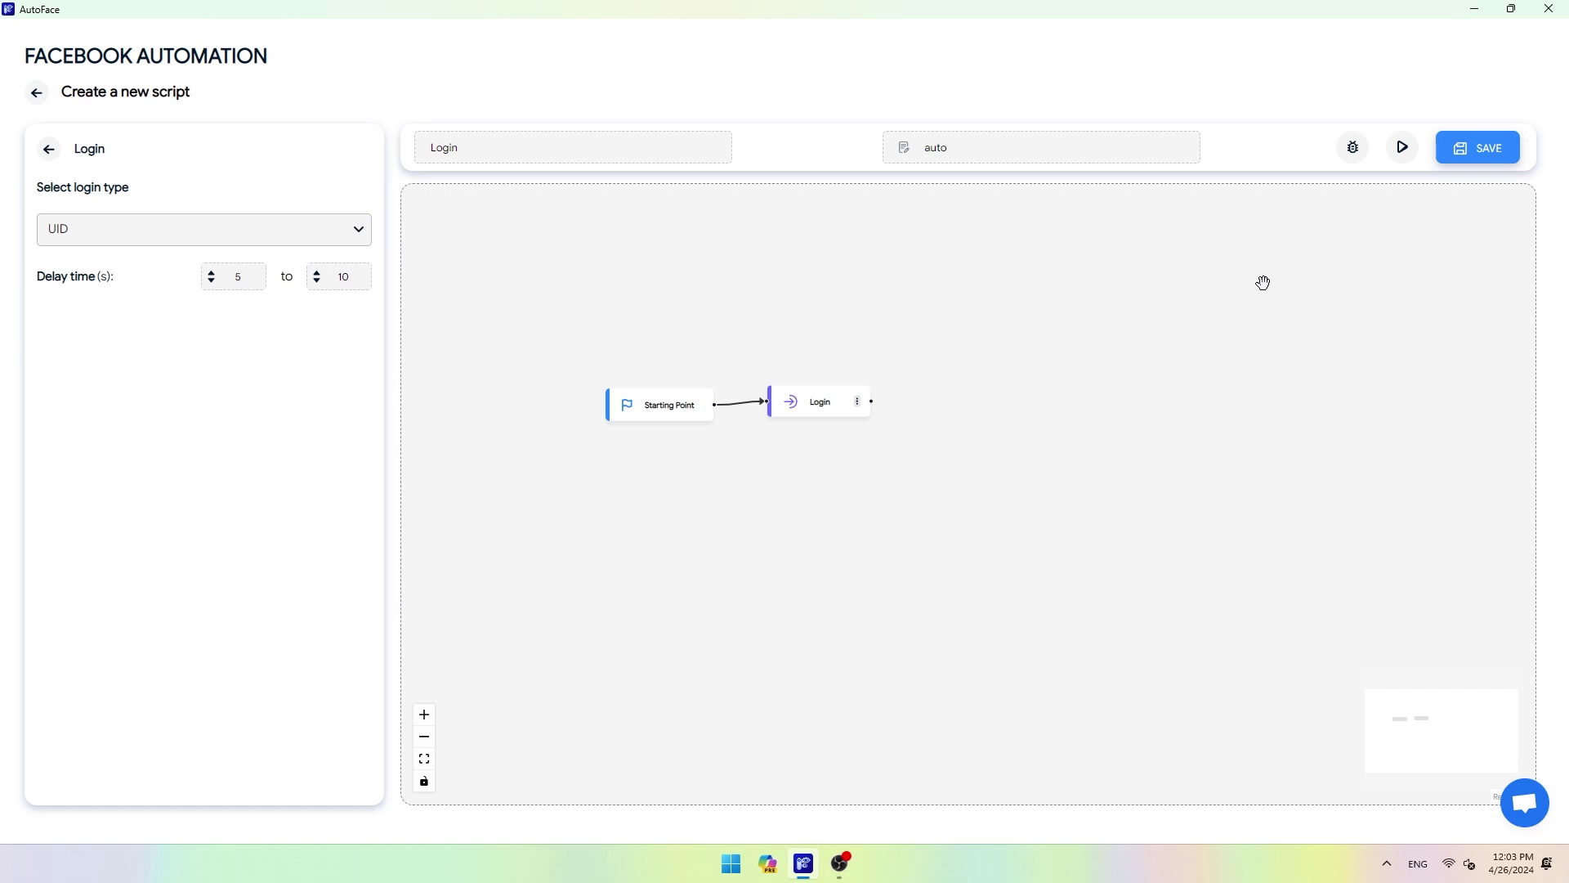
Save the Login script, then select all eight profiles and bring up Choose Script.
left_click(1486, 156)
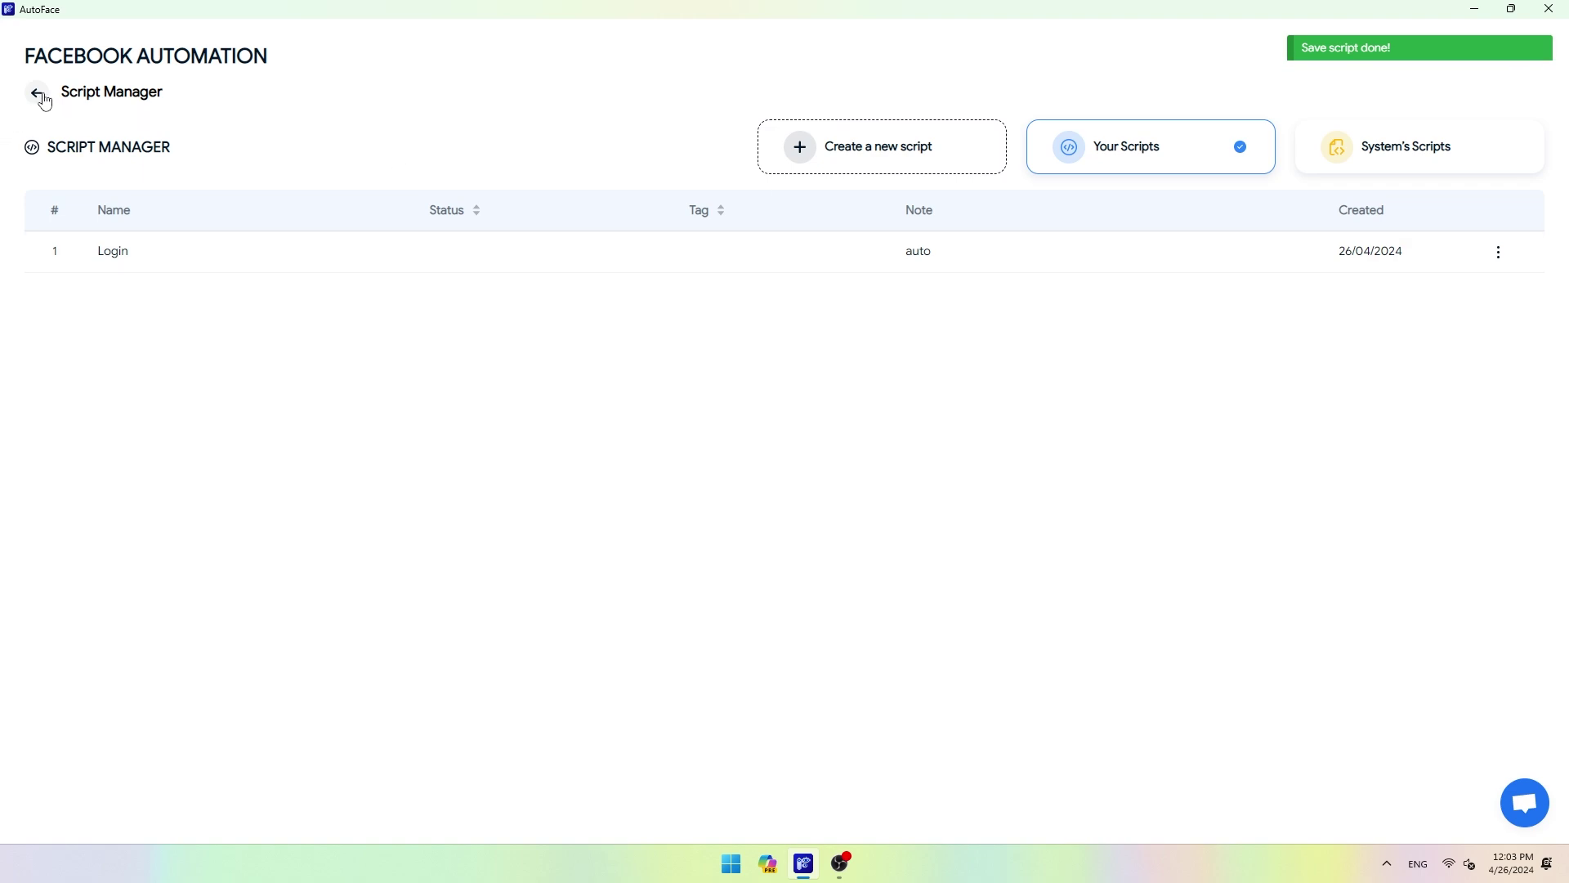
left_click(36, 93)
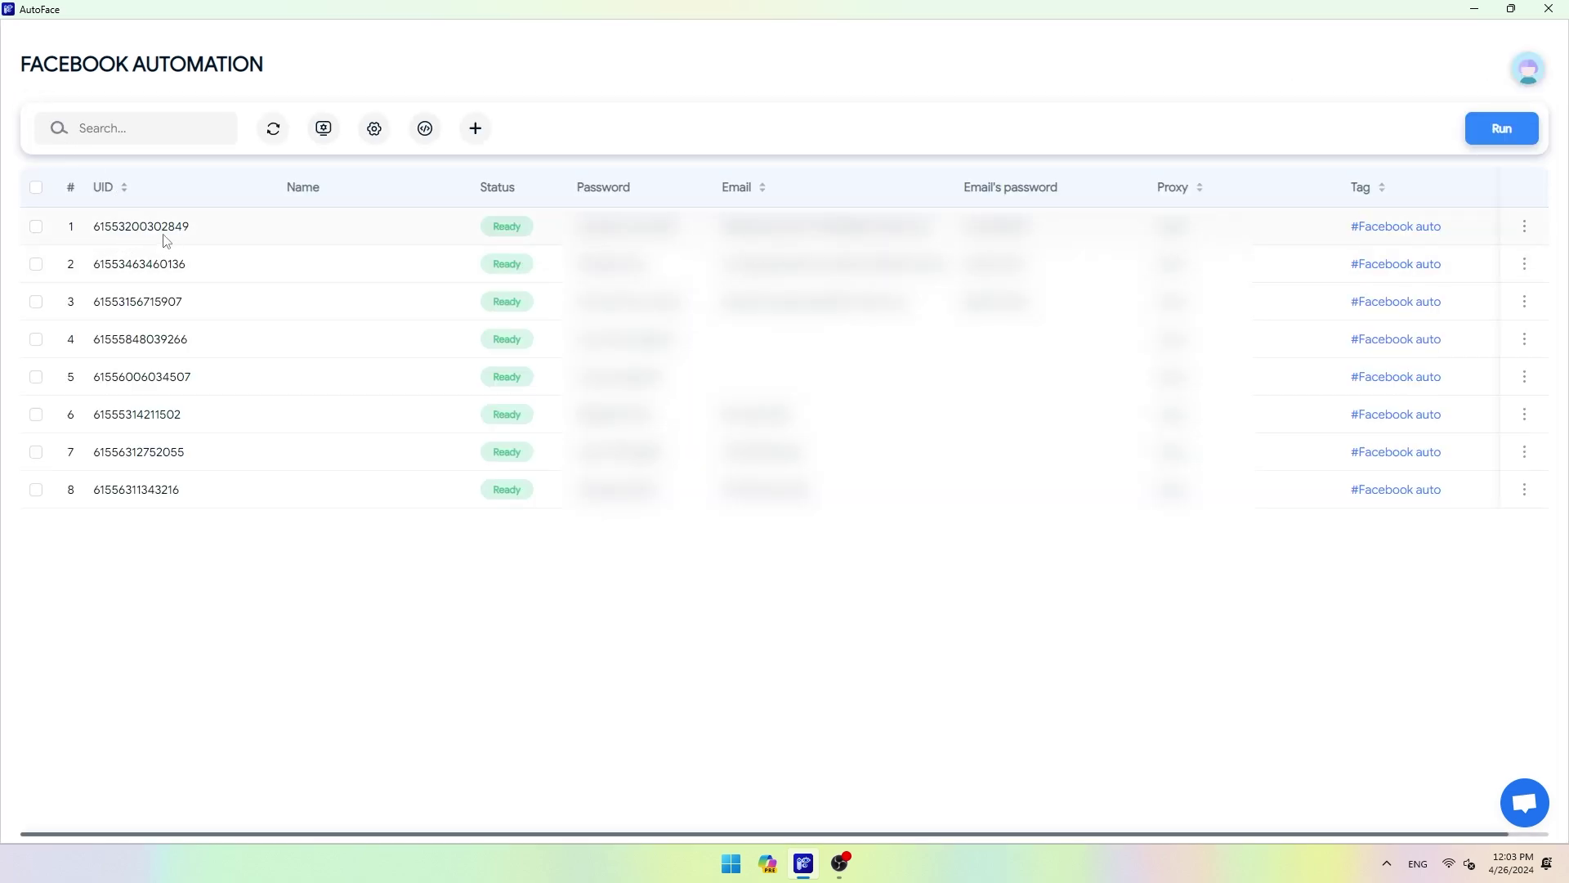
left_click(36, 190)
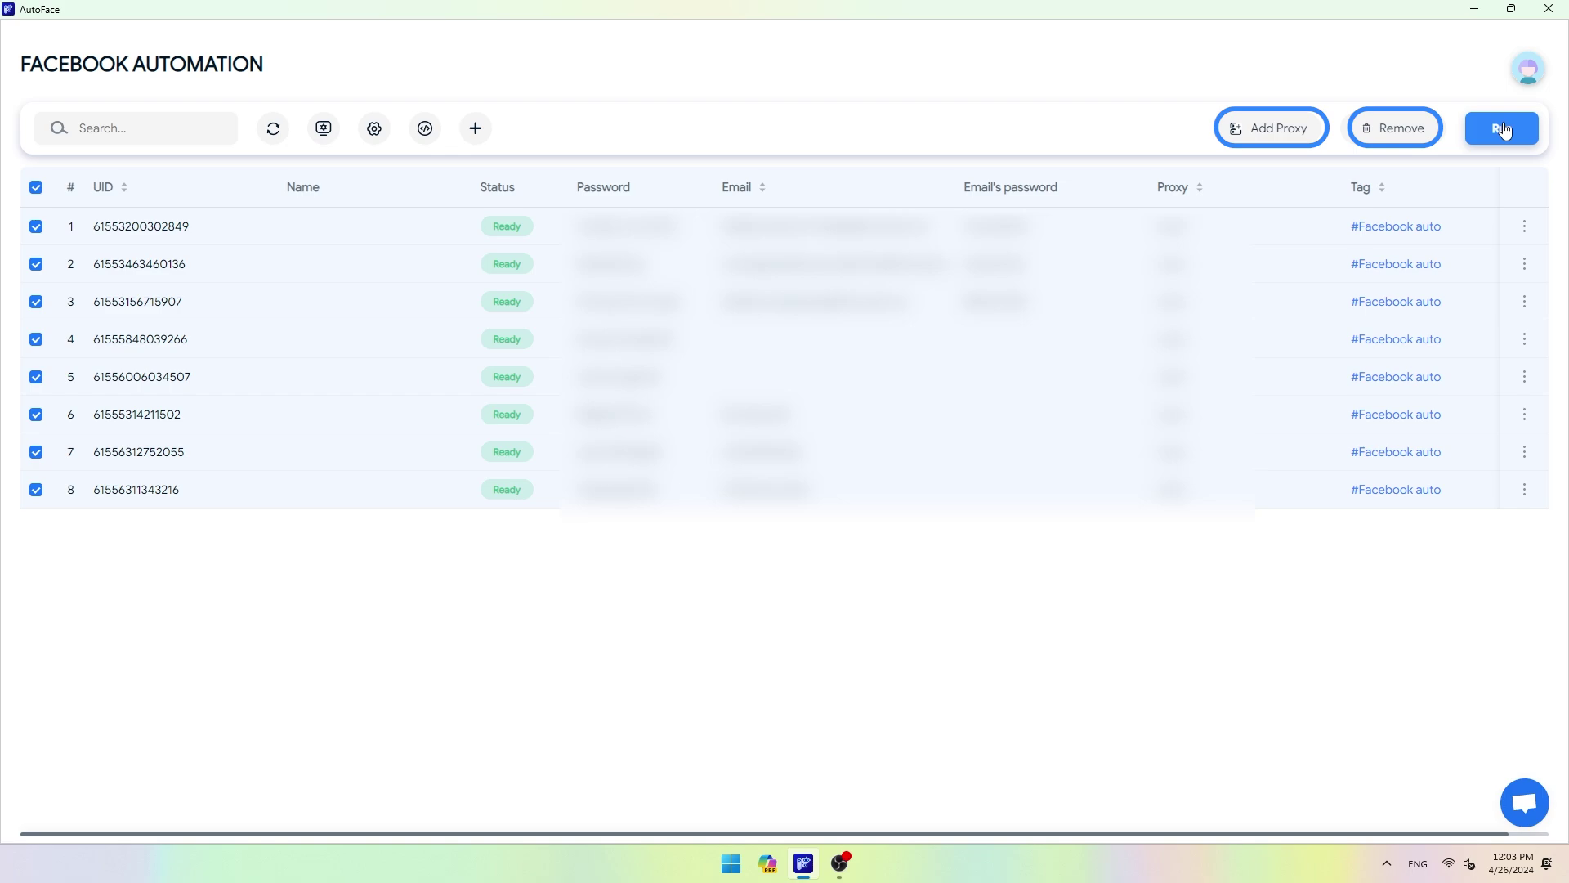
left_click(1504, 129)
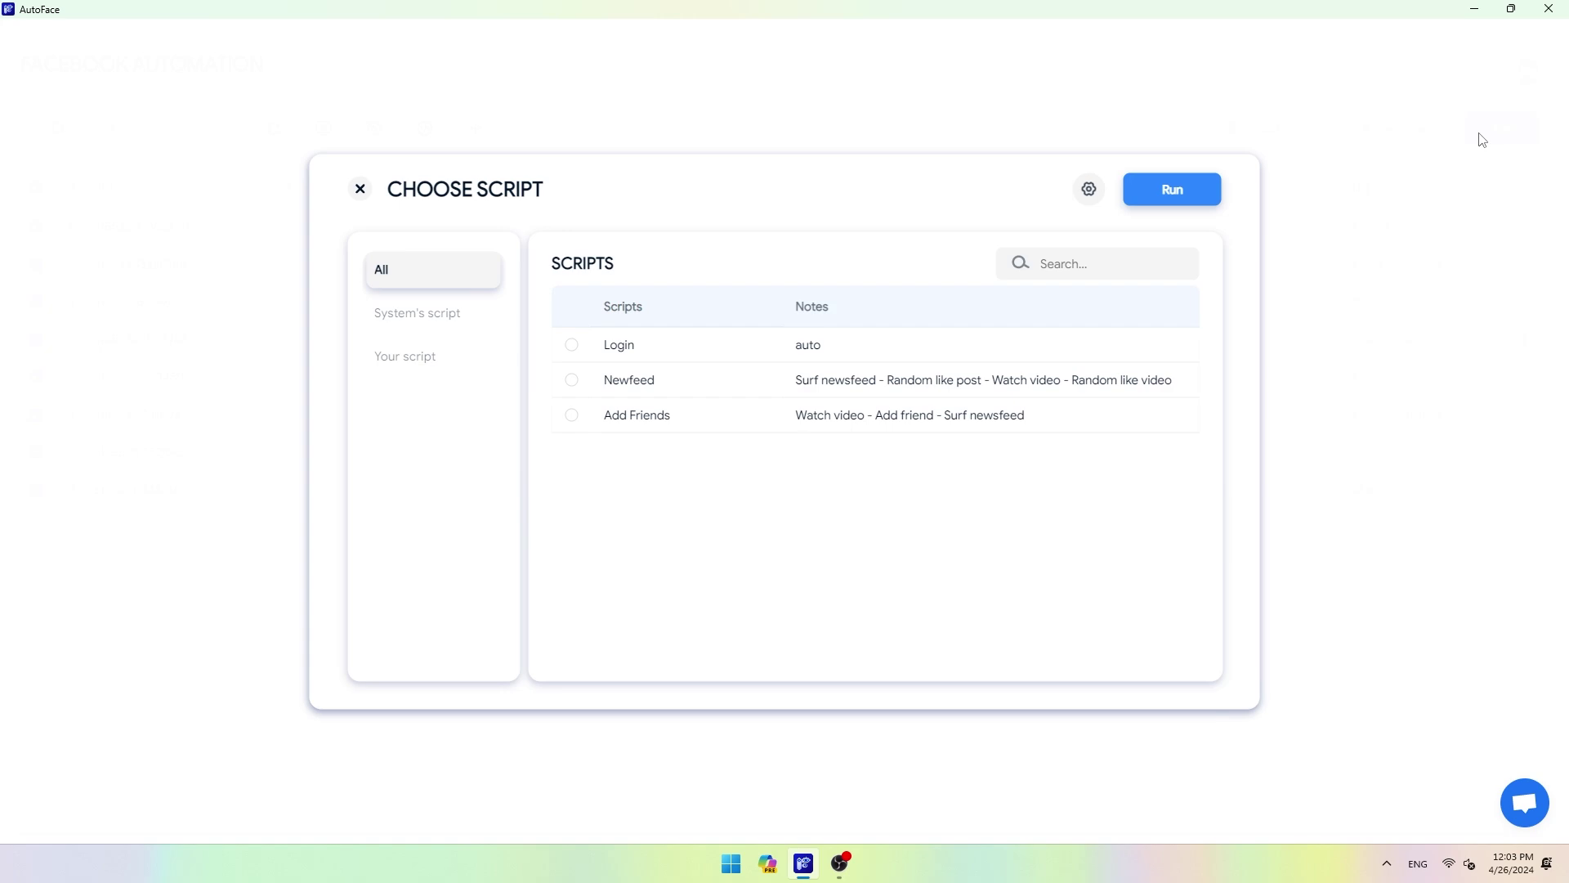
Choose the Login script and launch it on all eight profiles.
left_click(573, 346)
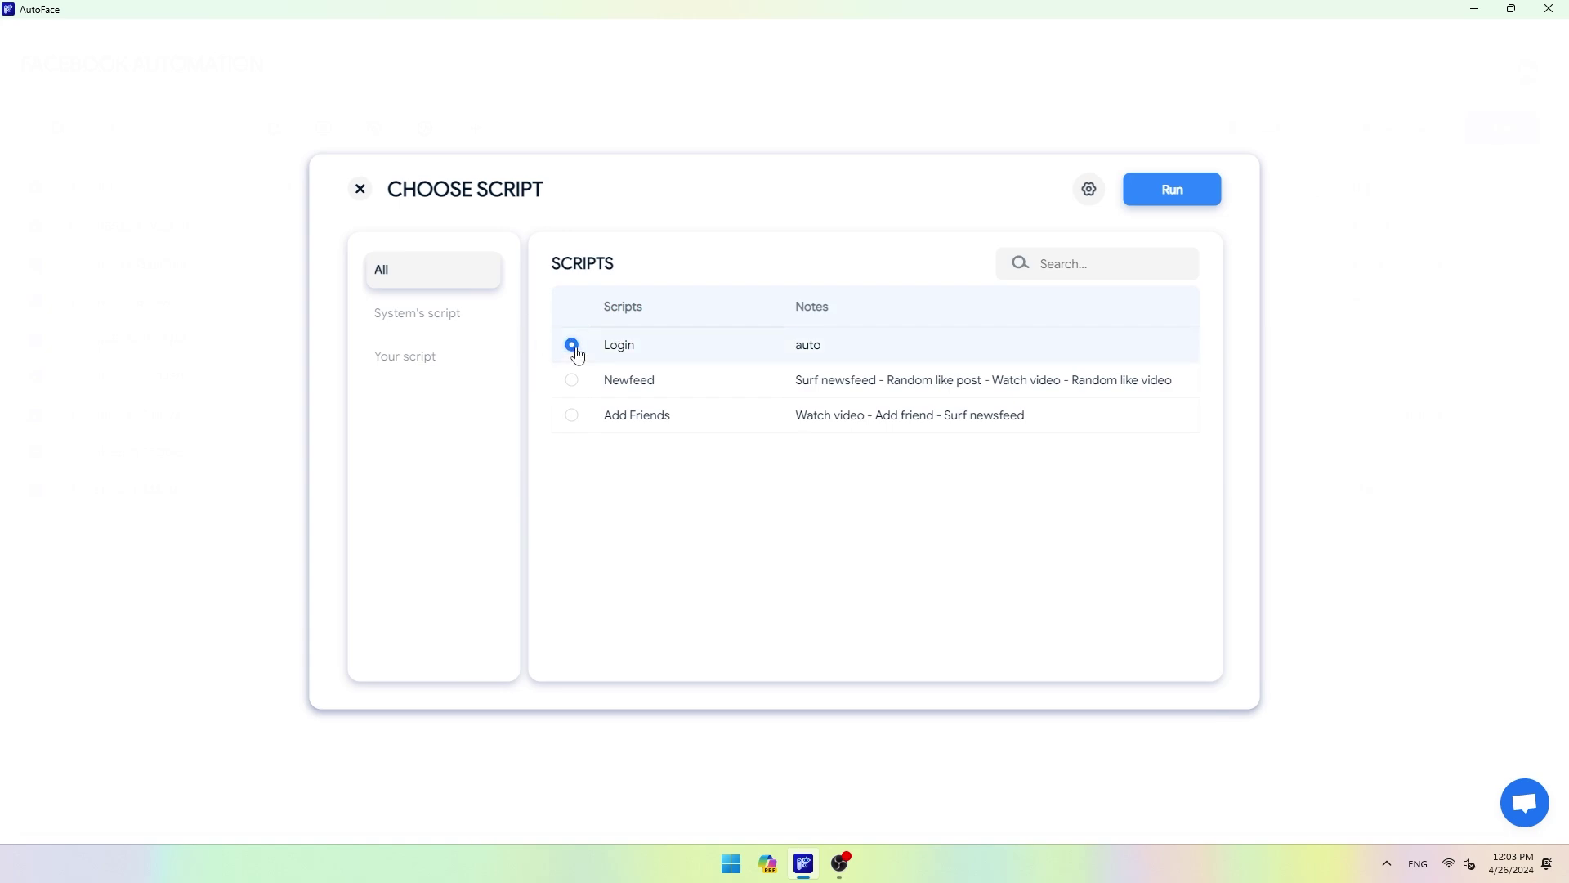
left_click(1089, 191)
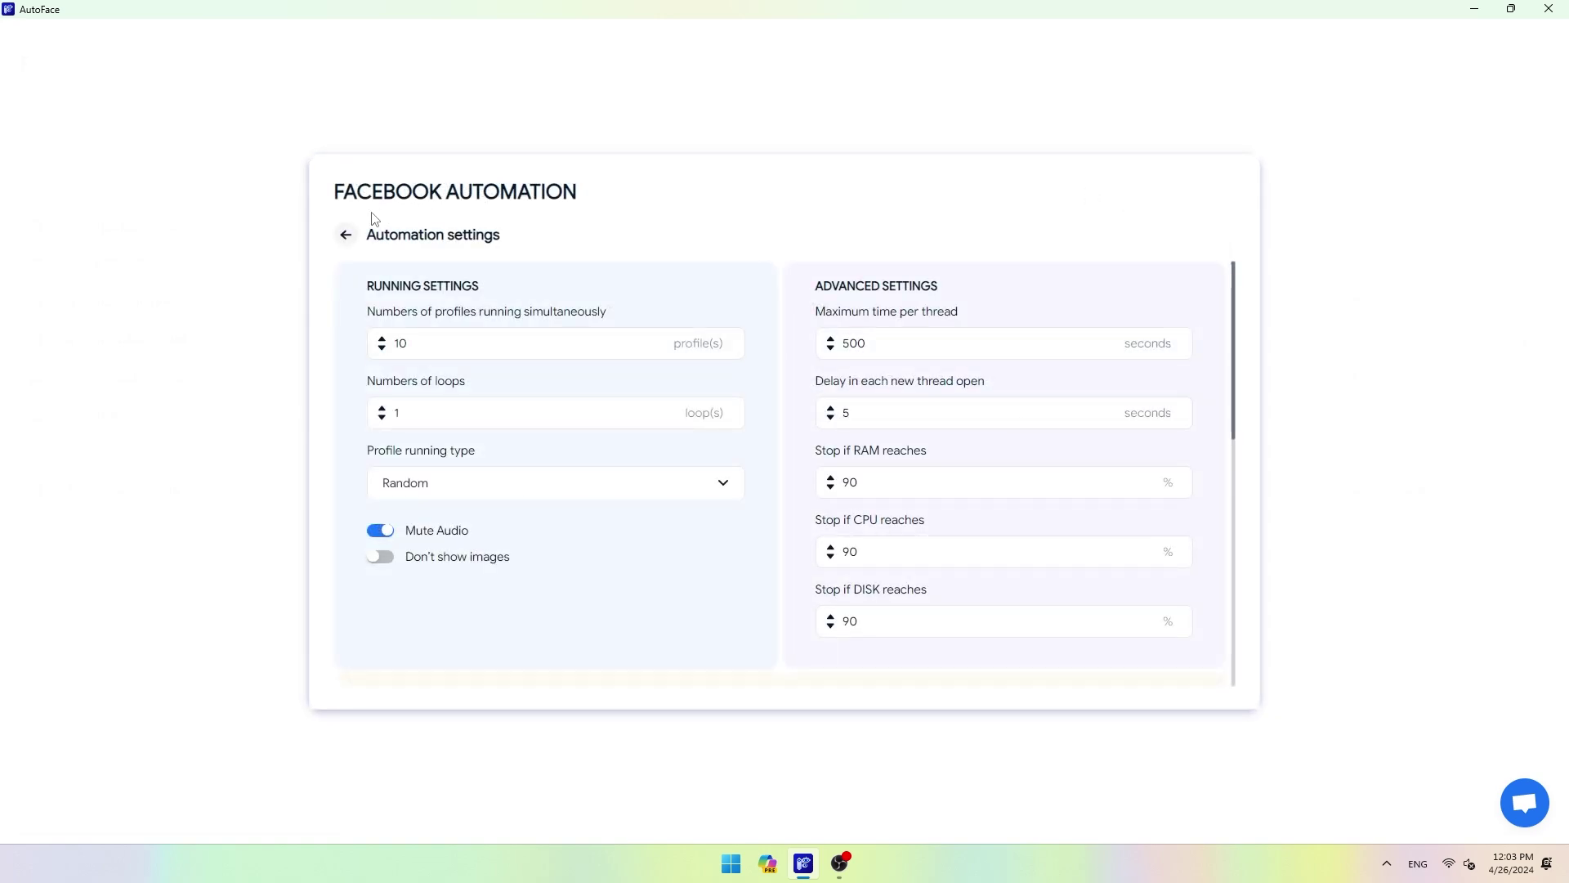
left_click(346, 234)
left_click(1157, 196)
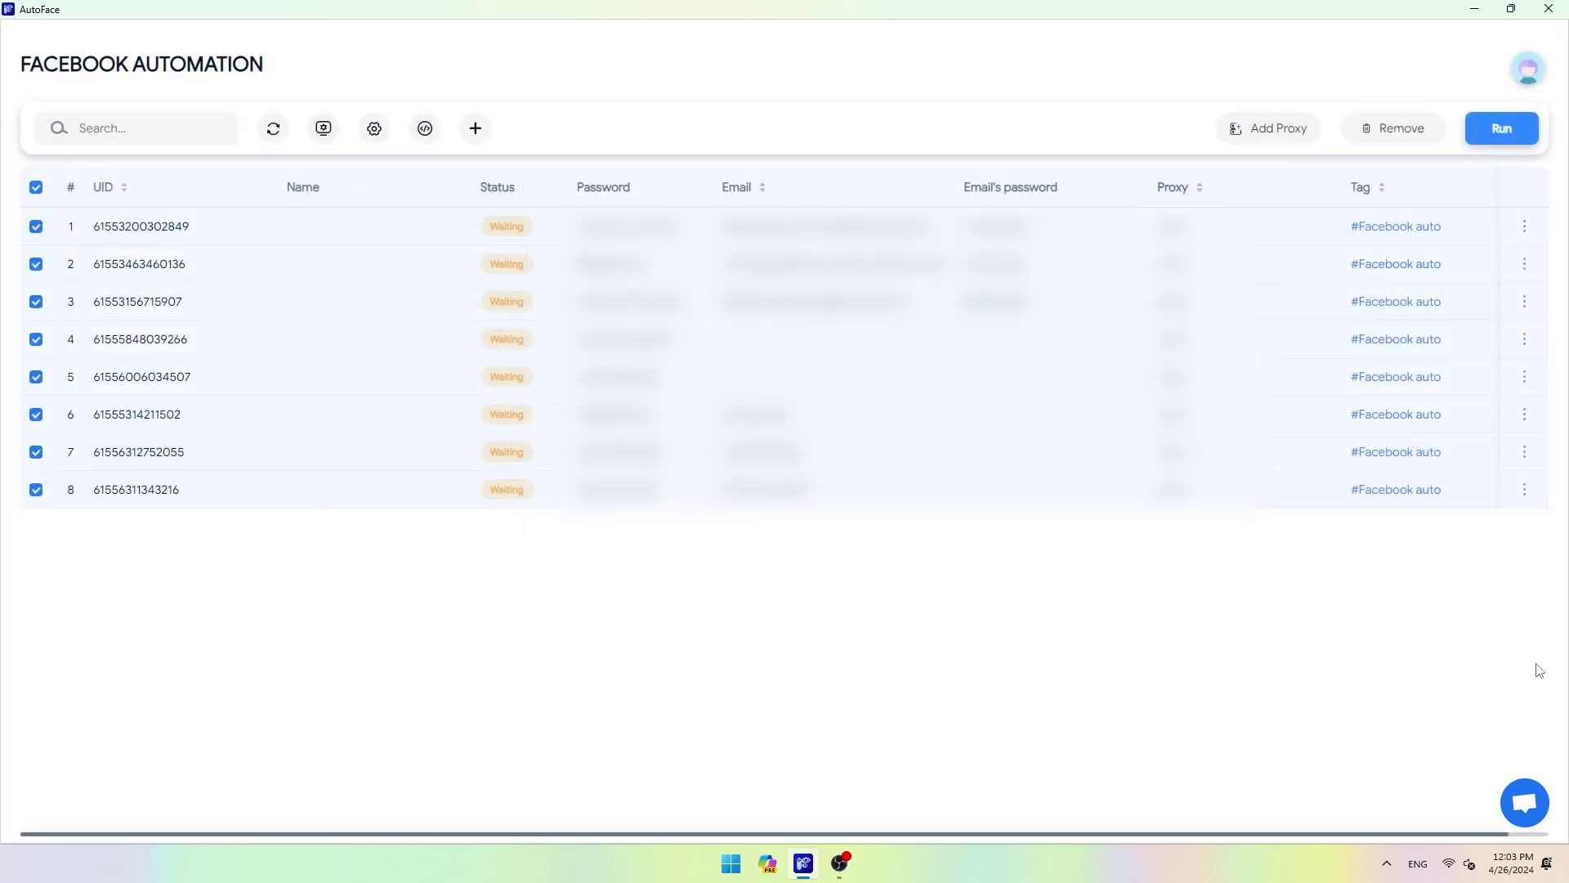